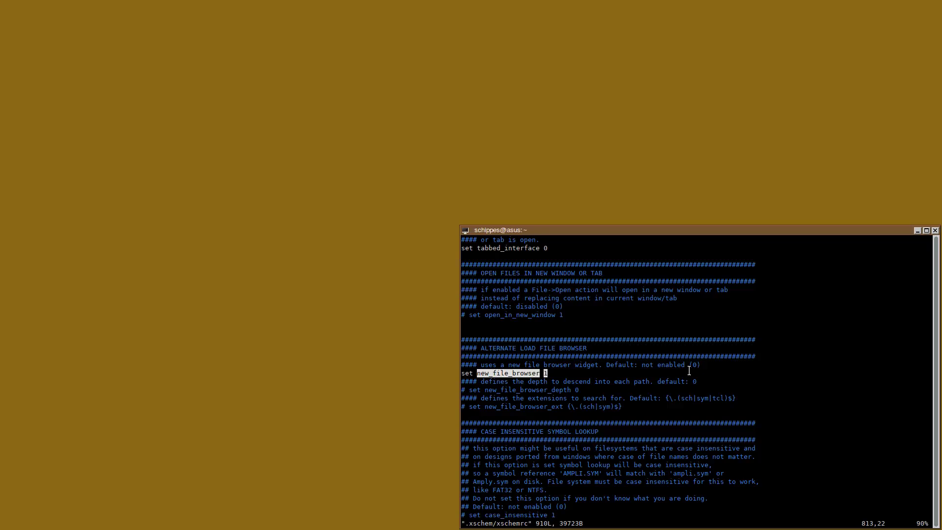
Quit the xschemrc file in vi and launch xschem with poweramp.sch and solar_panel.sch
{"action": "type", "text": ":q"}
{"action": "key", "text": "Return"}
{"action": "key", "text": "Up"}
{"action": "key", "text": "Up"}
{"action": "key", "text": "Up"}
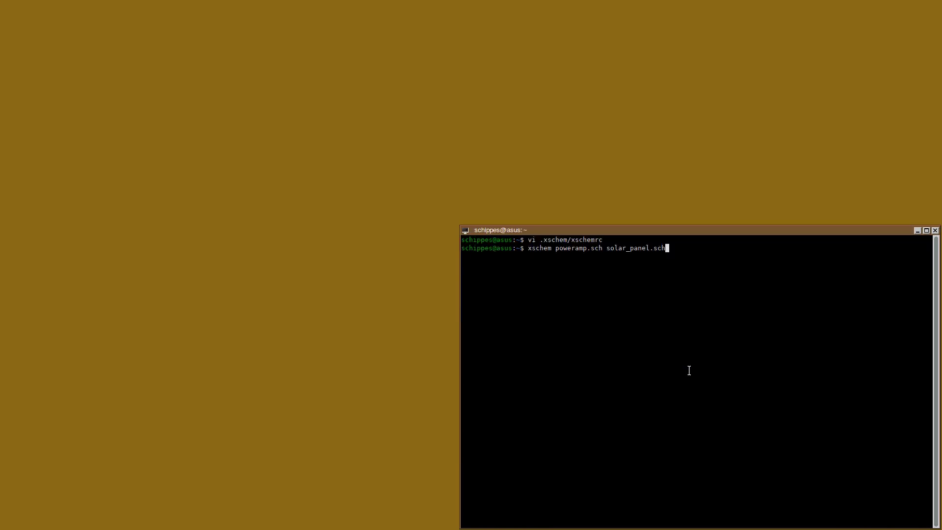
{"action": "key", "text": "Return"}
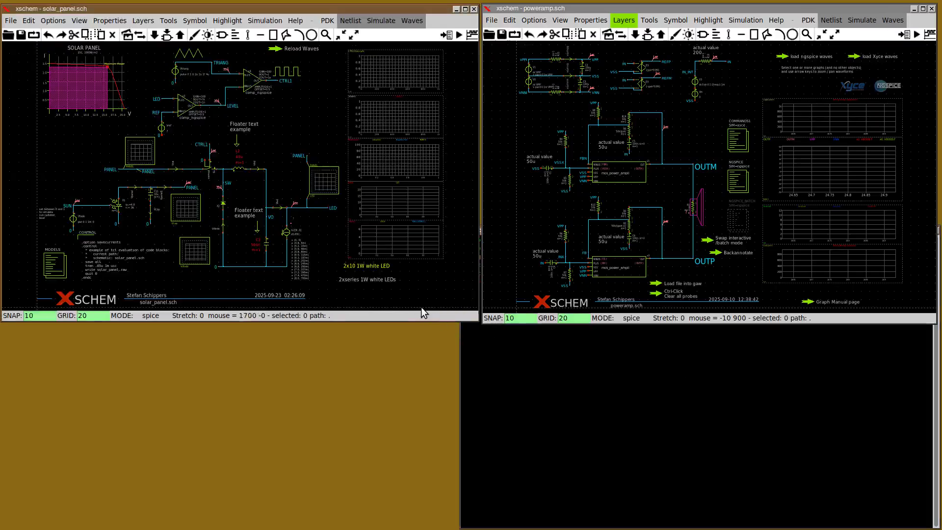
Open the file browser, enlarge its window and list the files of the devices library
{"action": "key", "text": "Insert"}
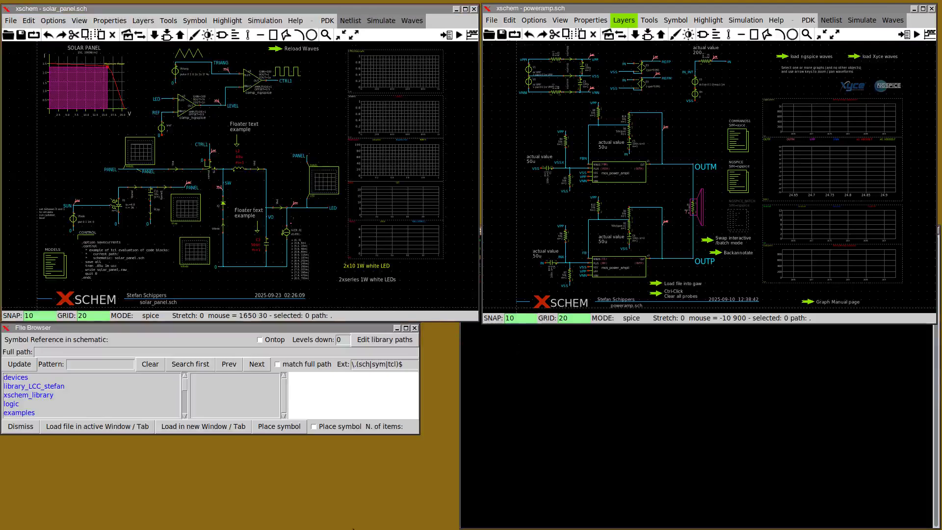
{"action": "left_click_drag", "start_coordinate": [419, 434], "coordinate": [452, 525]}
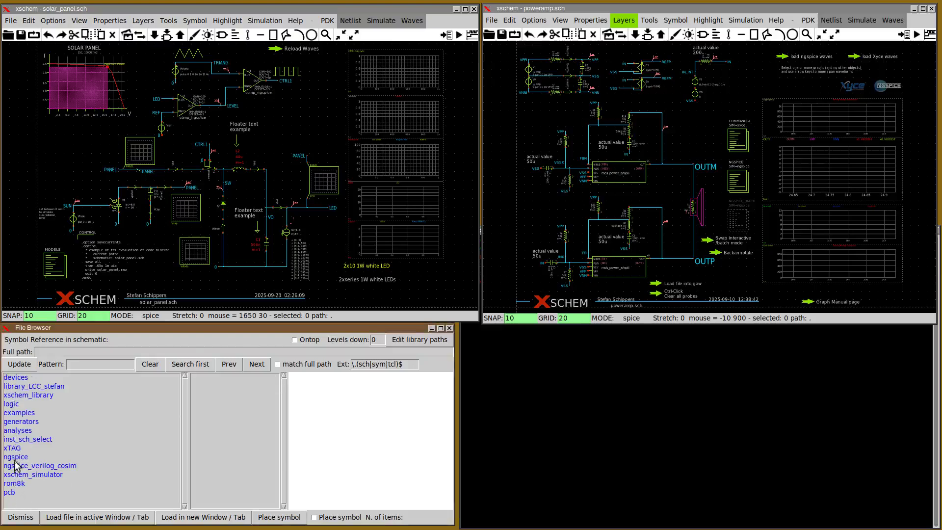
{"action": "left_click", "coordinate": [17, 379]}
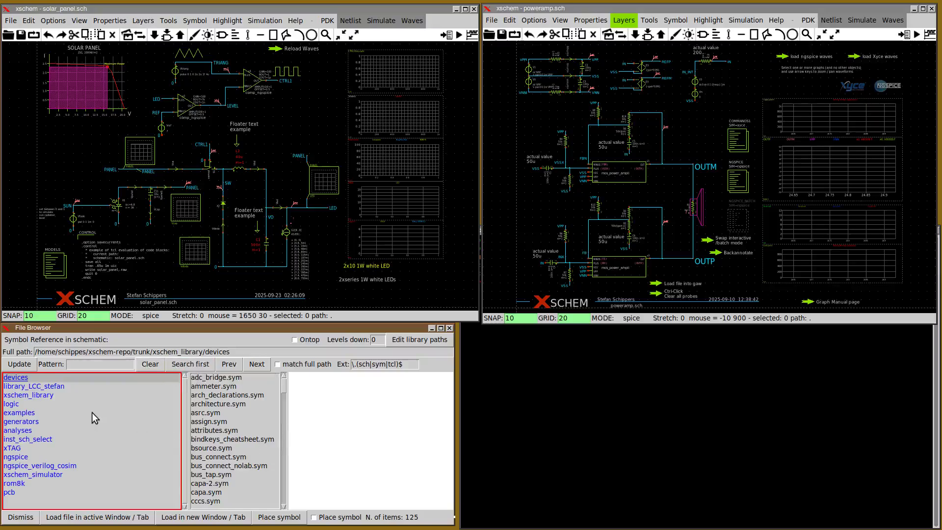
{"action": "mouse_move", "coordinate": [47, 405]}
{"action": "mouse_move", "coordinate": [76, 390]}
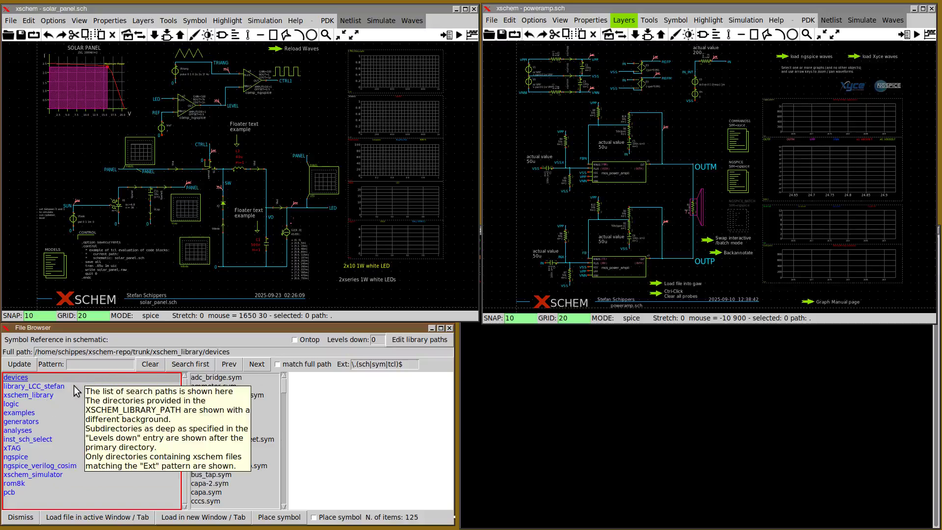
{"action": "mouse_move", "coordinate": [224, 404]}
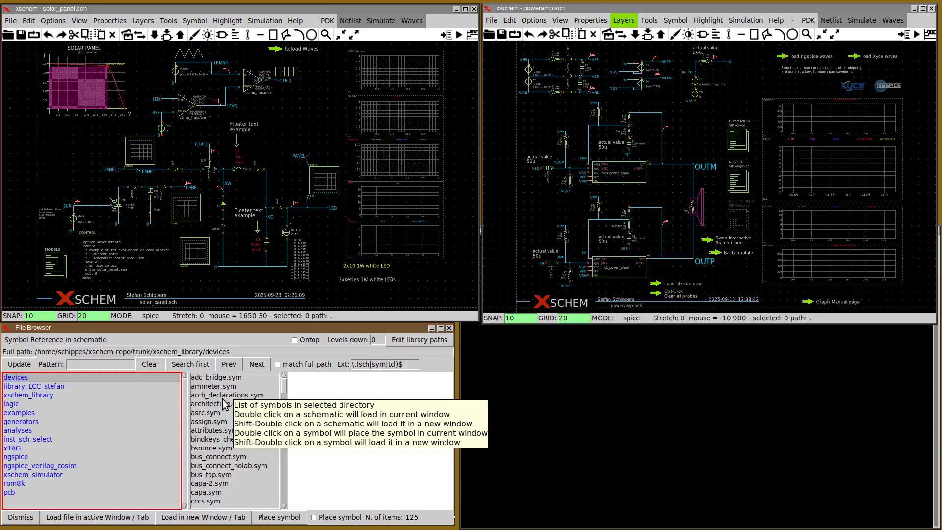
Load bus_keeper.sch from the examples library into the window showing solar_panel.sch
{"action": "left_click", "coordinate": [28, 413]}
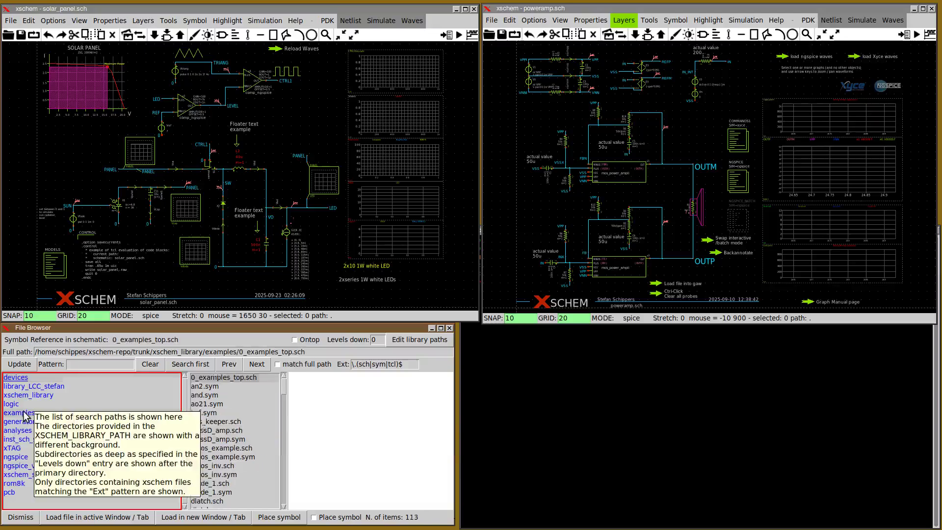
{"action": "left_click", "coordinate": [216, 422]}
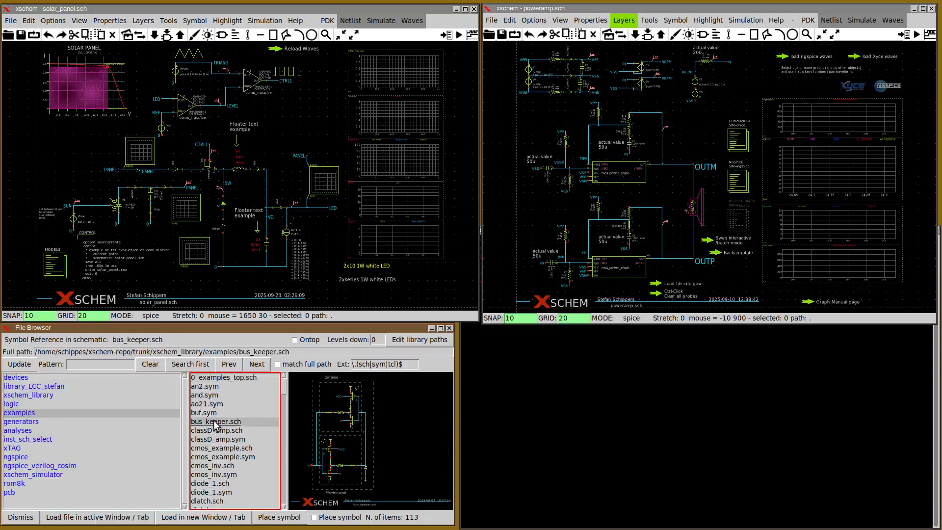
{"action": "double_click", "coordinate": [215, 422]}
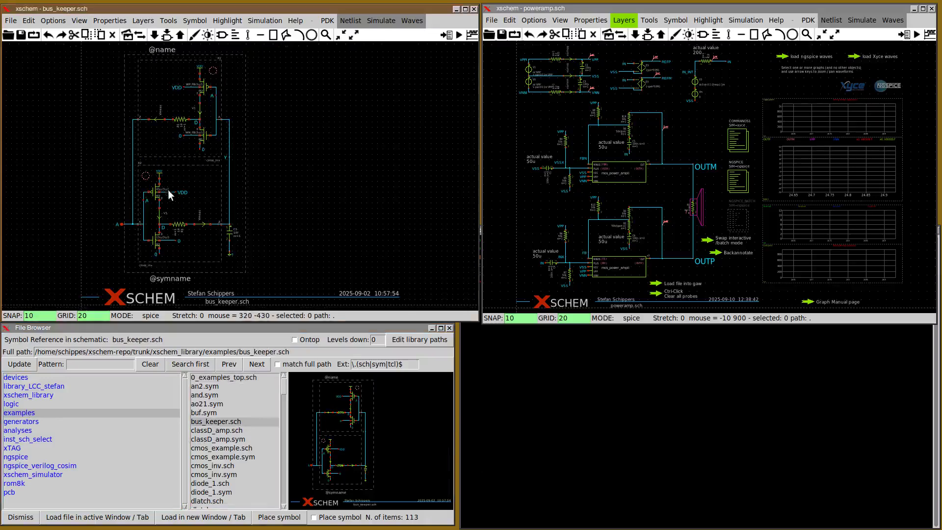
Open classD_amp.sch from the examples library in a new window, move that window aside and close it
{"action": "left_click", "coordinate": [210, 430]}
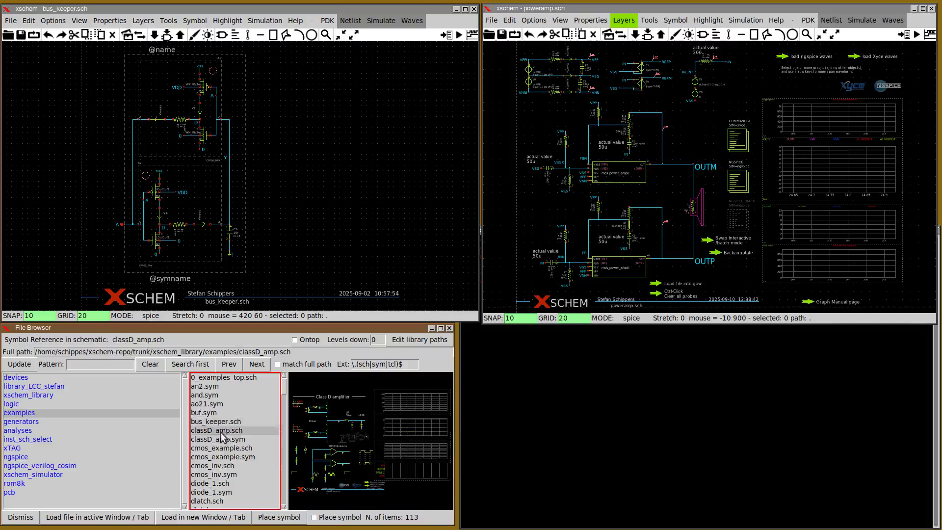
{"action": "double_click", "coordinate": [220, 432]}
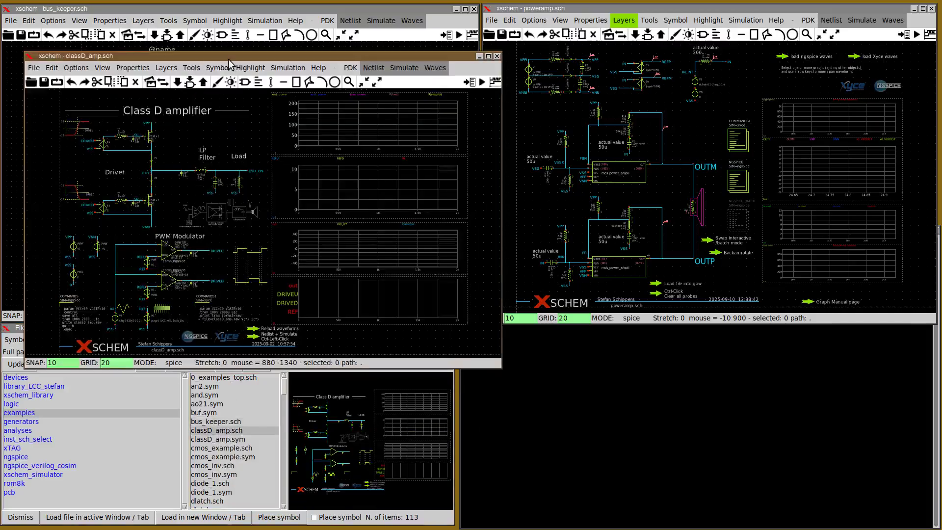
{"action": "left_click_drag", "start_coordinate": [228, 64], "coordinate": [281, 103]}
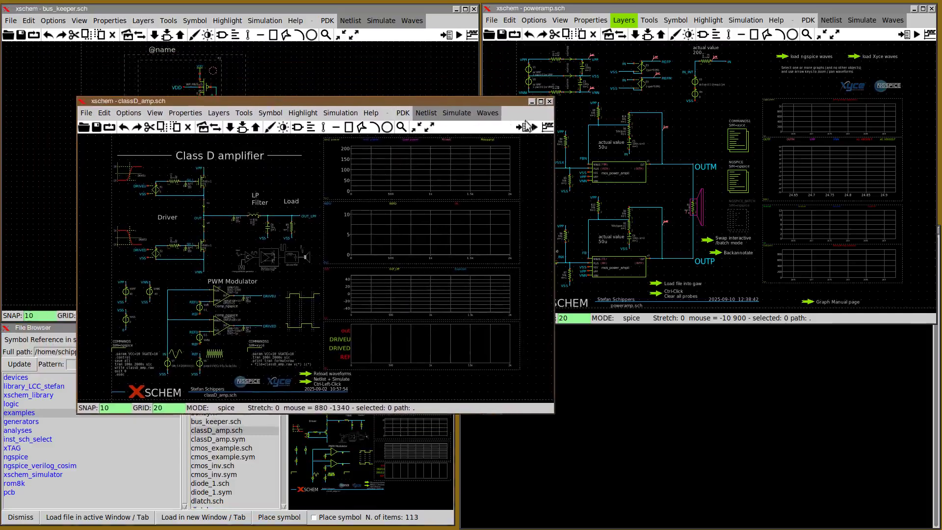
{"action": "left_click", "coordinate": [550, 97]}
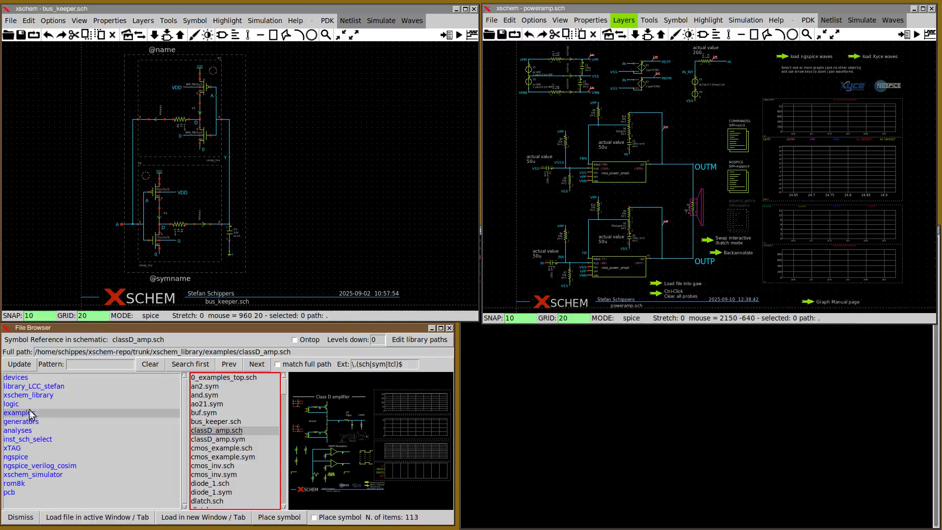
Place bsource.sym from the devices library beside the bus_keeper.sch circuit and capa.sym in the empty area beside the poweramp.sch circuit
{"action": "left_click", "coordinate": [15, 378]}
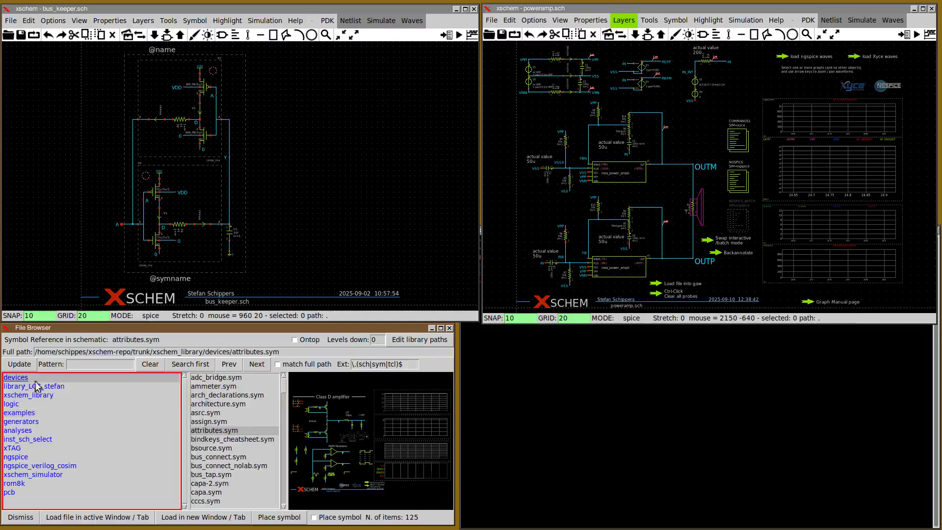
{"action": "left_click", "coordinate": [206, 448]}
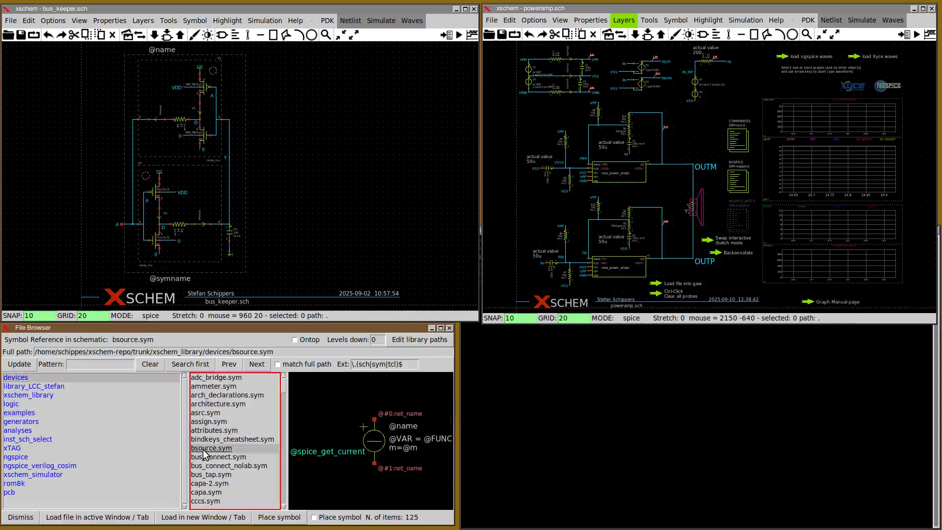
{"action": "double_click", "coordinate": [206, 449]}
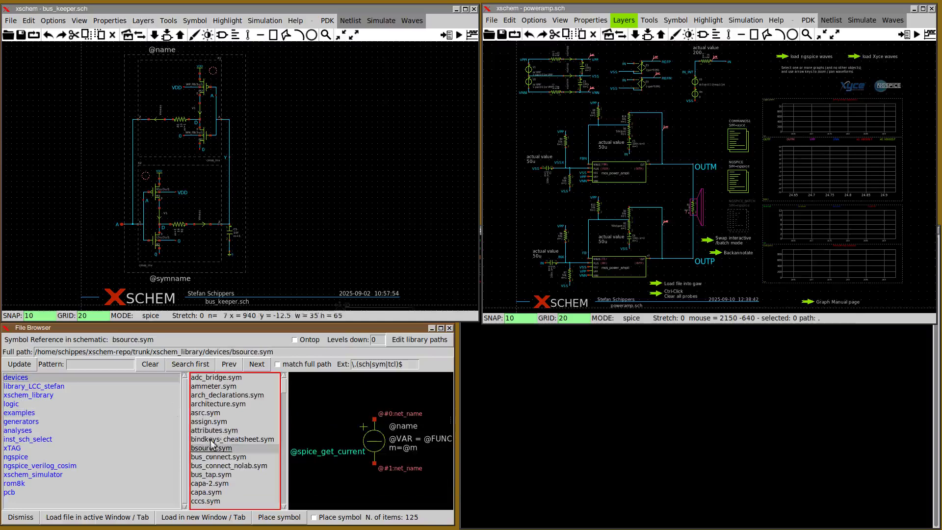
{"action": "left_click", "coordinate": [305, 239]}
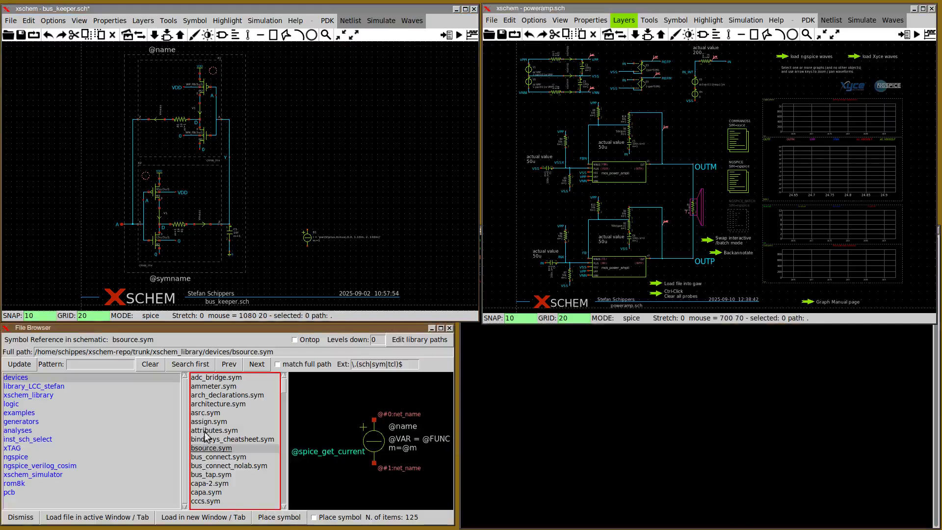
{"action": "left_click", "coordinate": [206, 492]}
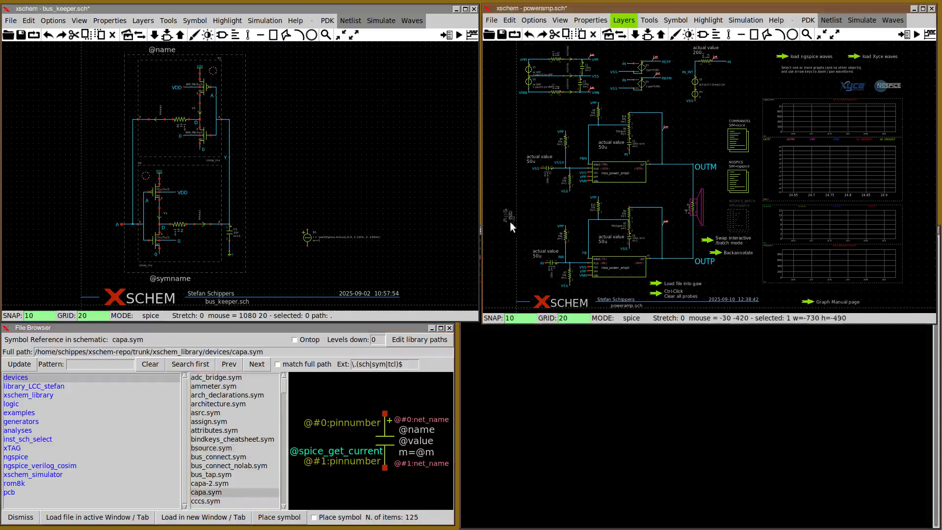
{"action": "left_click", "coordinate": [508, 218]}
View capa.sym in a separate window and close that window
{"action": "double_click", "coordinate": [206, 493]}
{"action": "left_click_drag", "start_coordinate": [267, 40], "coordinate": [517, 141]}
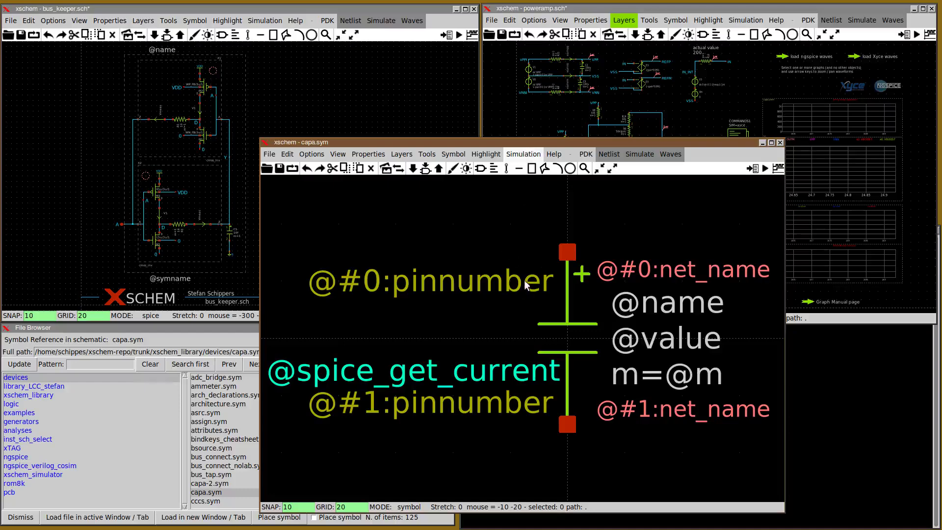
{"action": "left_click", "coordinate": [781, 142]}
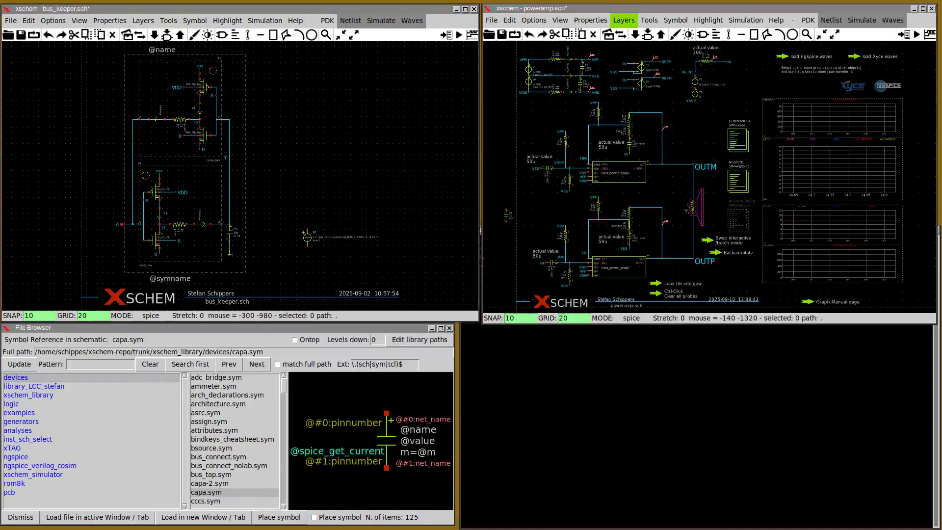
Search the libraries for the pattern nmos and preview nmos-sub.sym in the devices library
{"action": "left_click", "coordinate": [102, 365]}
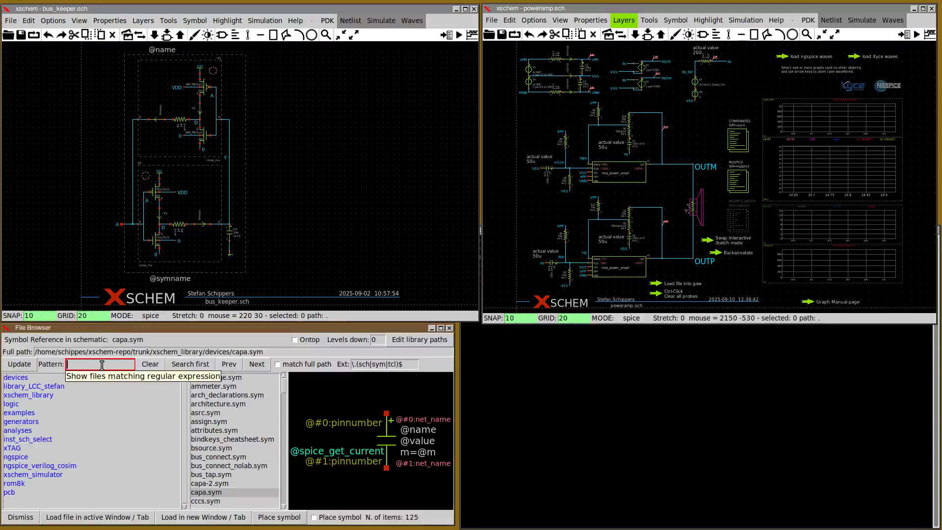
{"action": "type", "text": "r"}
{"action": "type", "text": "mos"}
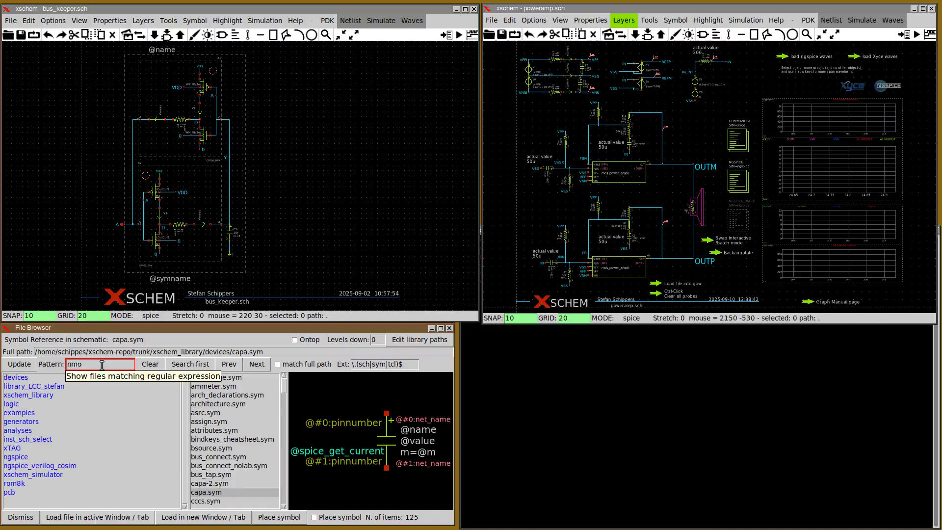
{"action": "left_click", "coordinate": [191, 366]}
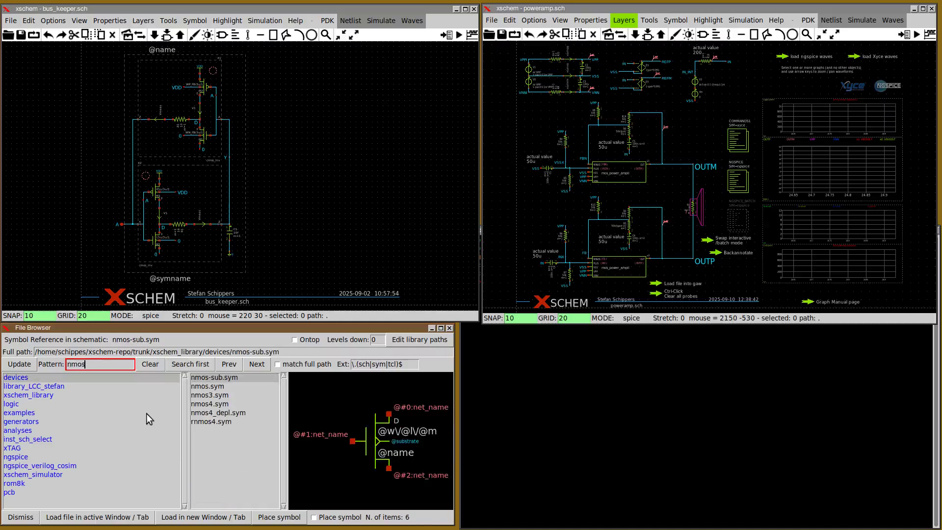
{"action": "left_click", "coordinate": [203, 380]}
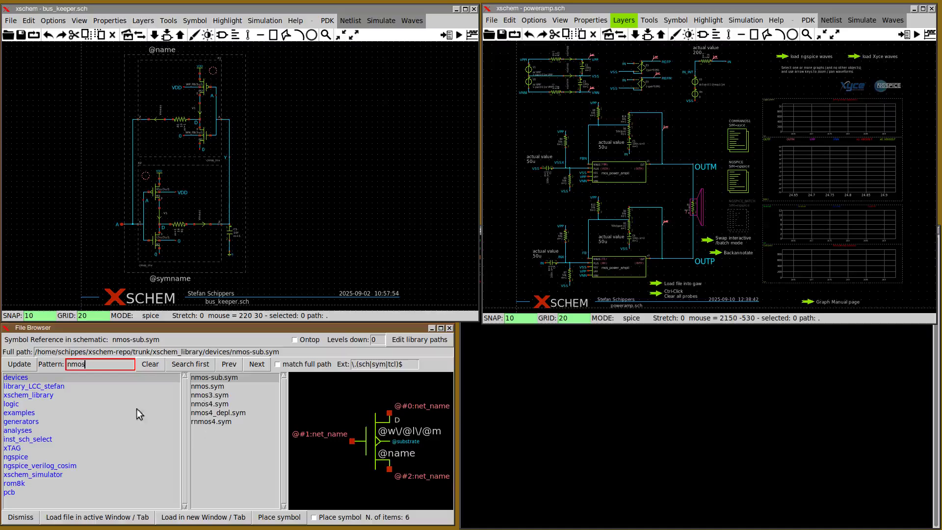
Restart the nmos search from the first match and step forward through the devices matches to rnmos4.sym
{"action": "left_click", "coordinate": [191, 364]}
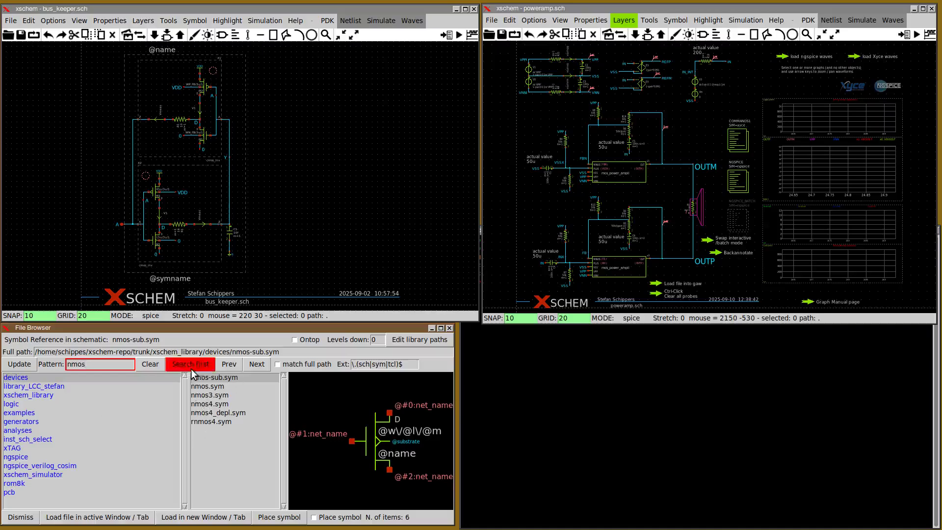
{"action": "left_click", "coordinate": [258, 367]}
{"action": "left_click", "coordinate": [258, 367]}
{"action": "left_click", "coordinate": [259, 367]}
{"action": "left_click", "coordinate": [258, 367]}
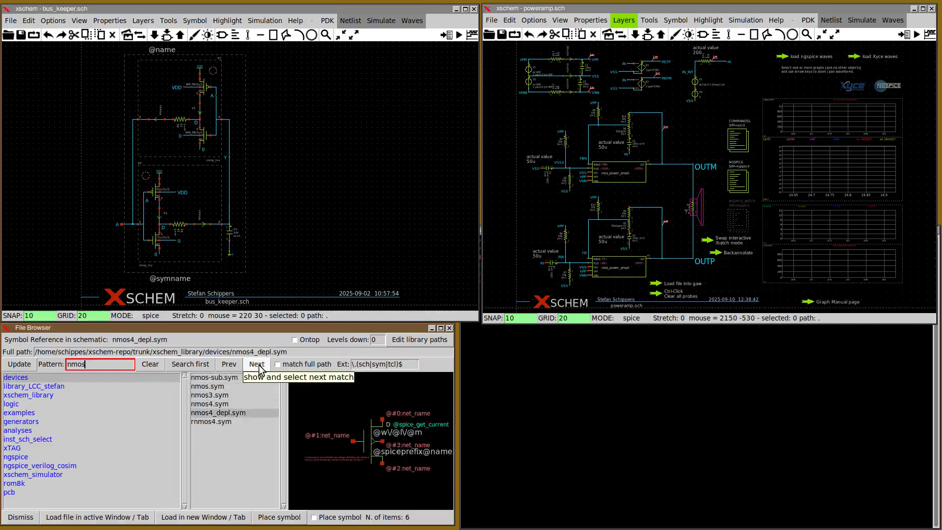
{"action": "left_click", "coordinate": [259, 367]}
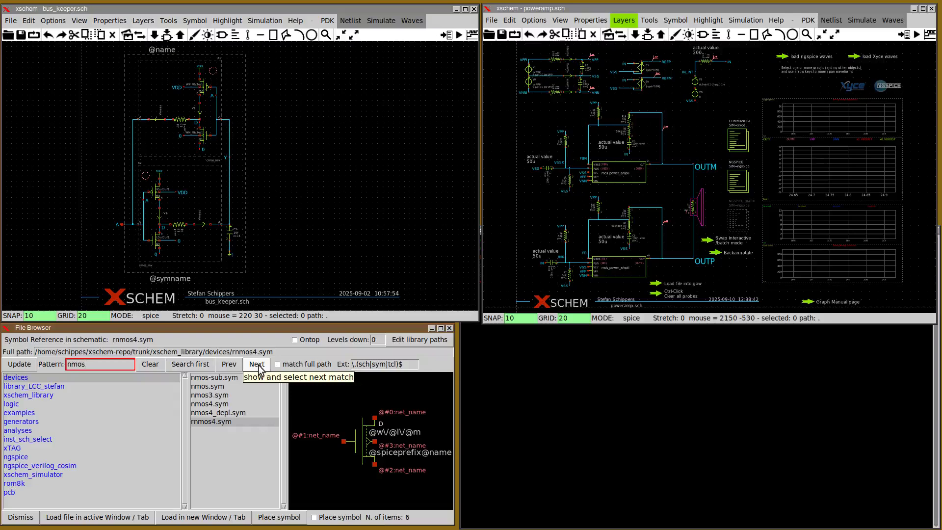
Continue forward through the nmos matches in xschem_library to nmos4-v.sym in the ngspice library
{"action": "left_click", "coordinate": [257, 364]}
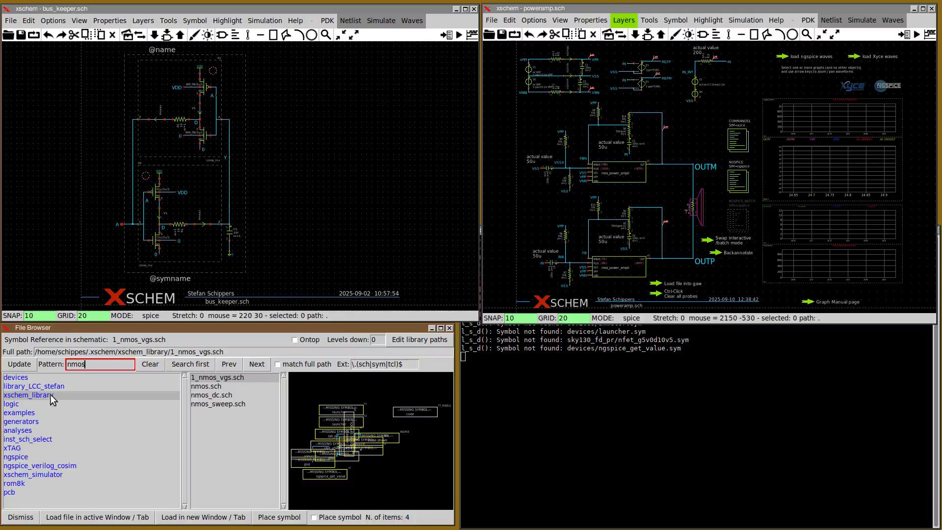
{"action": "left_click", "coordinate": [256, 366]}
{"action": "left_click", "coordinate": [257, 366]}
{"action": "left_click", "coordinate": [257, 366]}
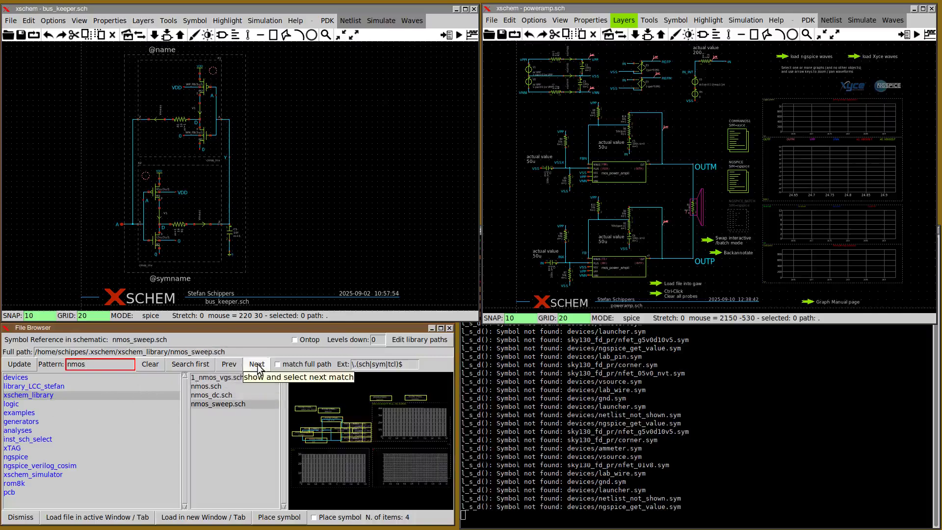
{"action": "left_click", "coordinate": [257, 364]}
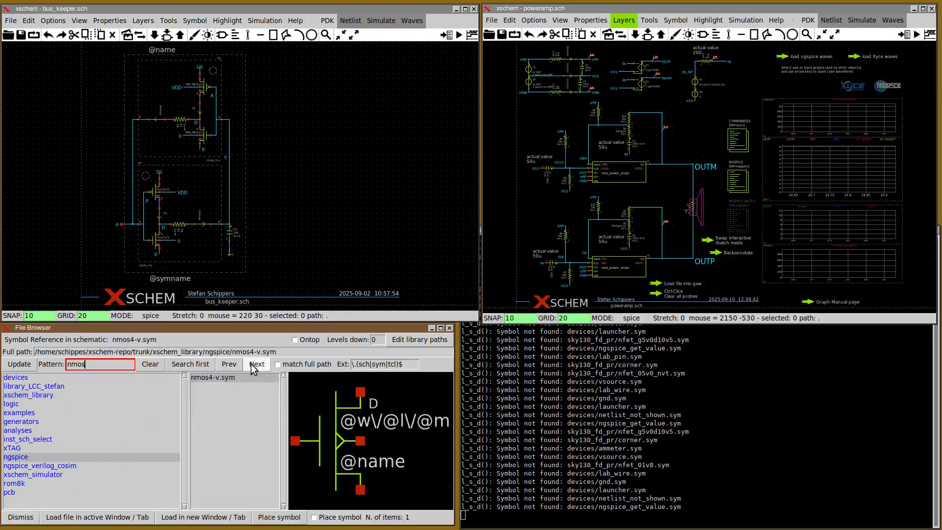
Step back through the previous nmos matches to nmos4_depl.sym in the devices library
{"action": "left_click", "coordinate": [237, 365]}
{"action": "left_click", "coordinate": [238, 366]}
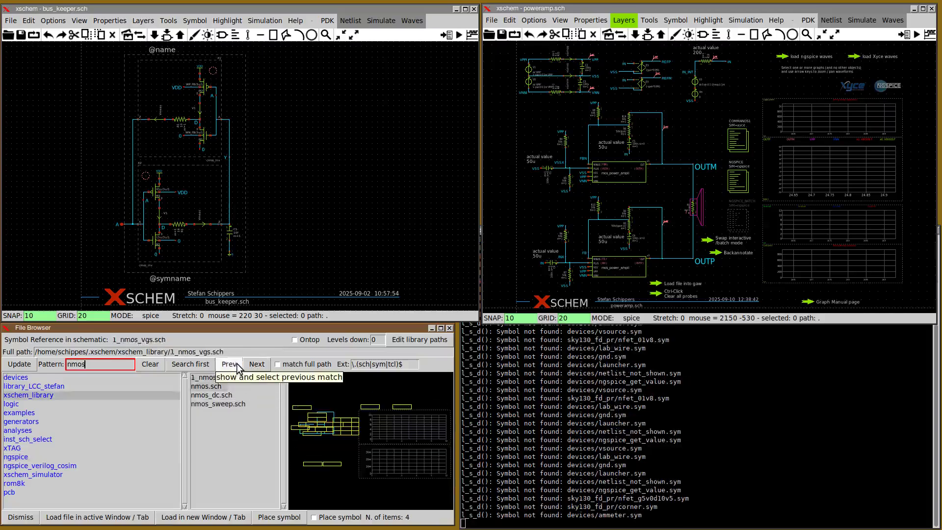
{"action": "left_click", "coordinate": [237, 366]}
{"action": "left_click", "coordinate": [238, 365]}
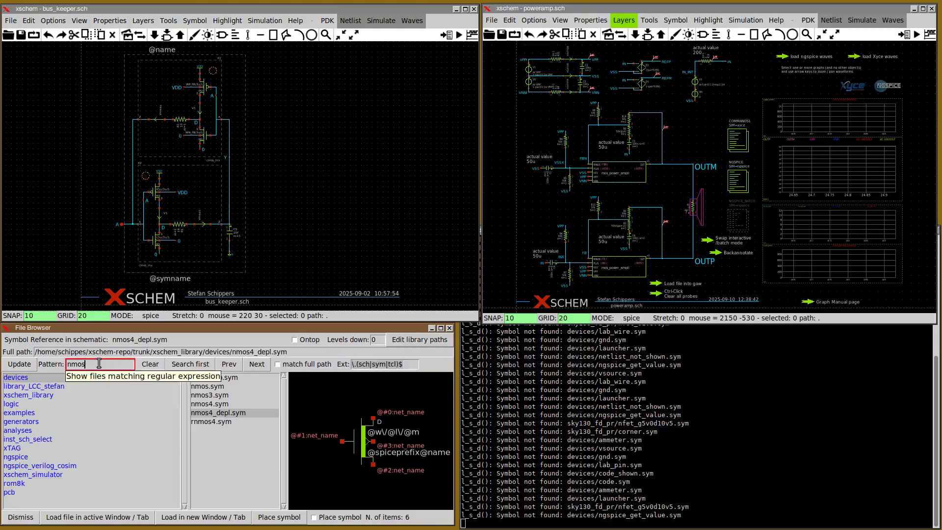
Clear the search pattern, set it to nmos again and list the matching files in xschem_library
{"action": "left_click", "coordinate": [154, 365]}
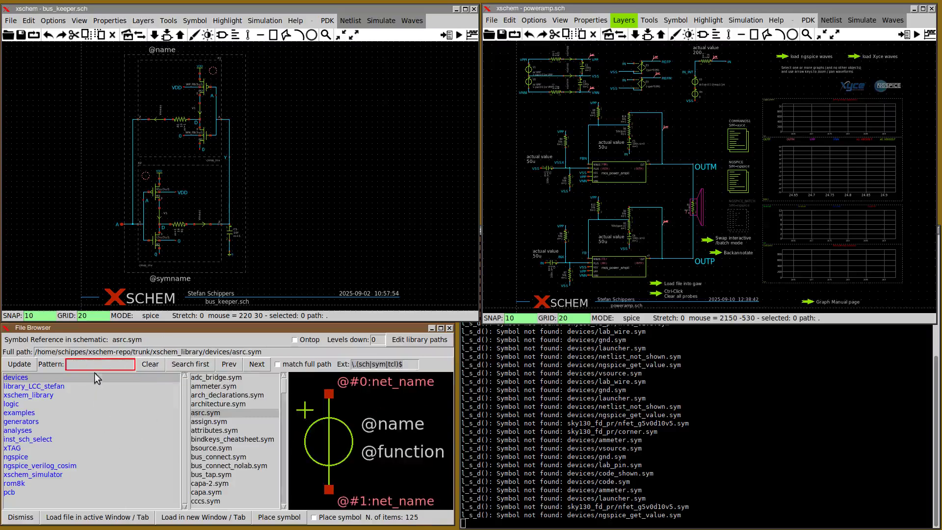
{"action": "type", "text": "nmos"}
{"action": "left_click", "coordinate": [28, 397]}
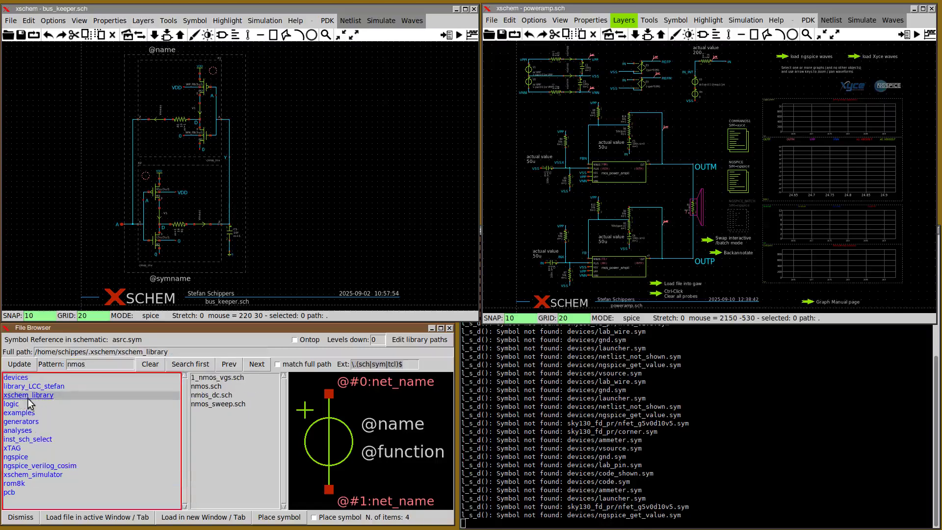
Show the ngspice library's files and remove the generators, analyses and inst_sch_select directories from the library paths
{"action": "left_click", "coordinate": [19, 457]}
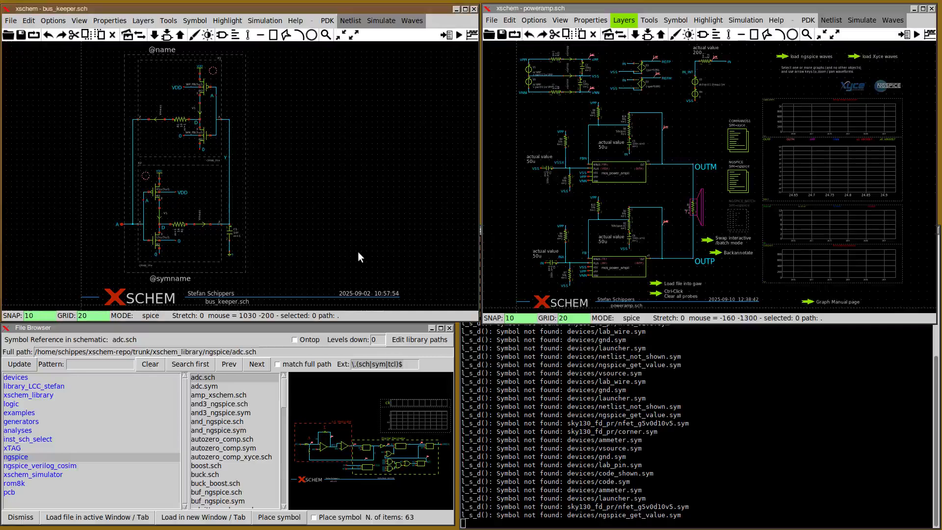
{"action": "left_click", "coordinate": [415, 341]}
{"action": "left_click_drag", "start_coordinate": [178, 38], "coordinate": [379, 146]}
{"action": "left_click_drag", "start_coordinate": [214, 186], "coordinate": [477, 224]}
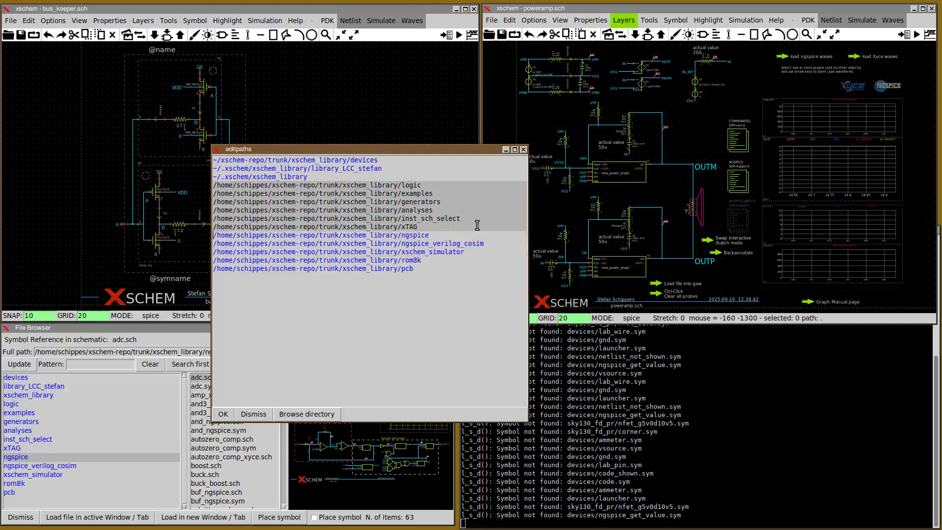
{"action": "left_click", "coordinate": [477, 225]}
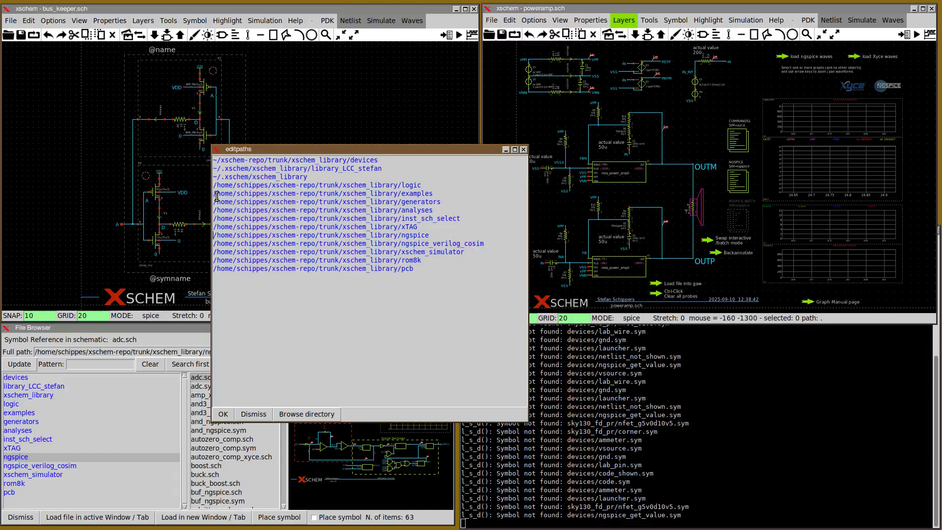
{"action": "left_click_drag", "start_coordinate": [214, 195], "coordinate": [425, 211]}
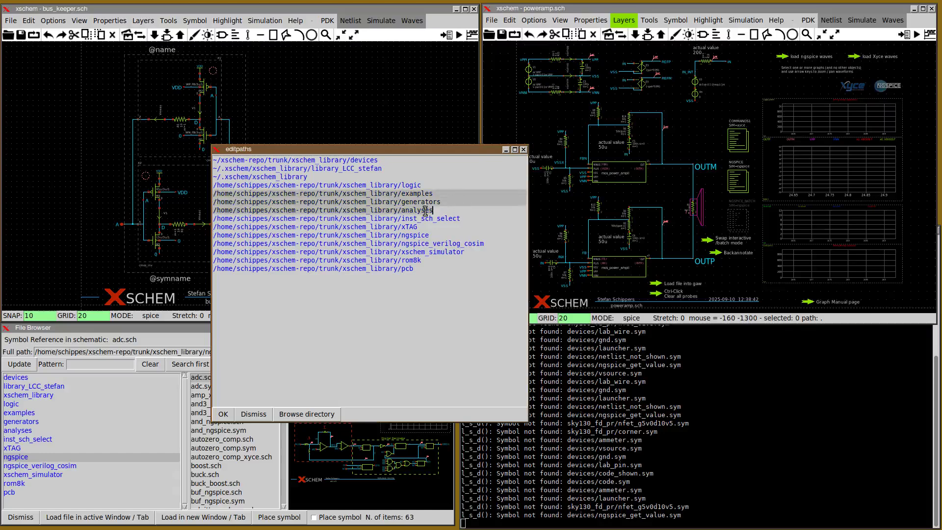
{"action": "left_click", "coordinate": [382, 210]}
{"action": "left_click_drag", "start_coordinate": [214, 202], "coordinate": [487, 218]}
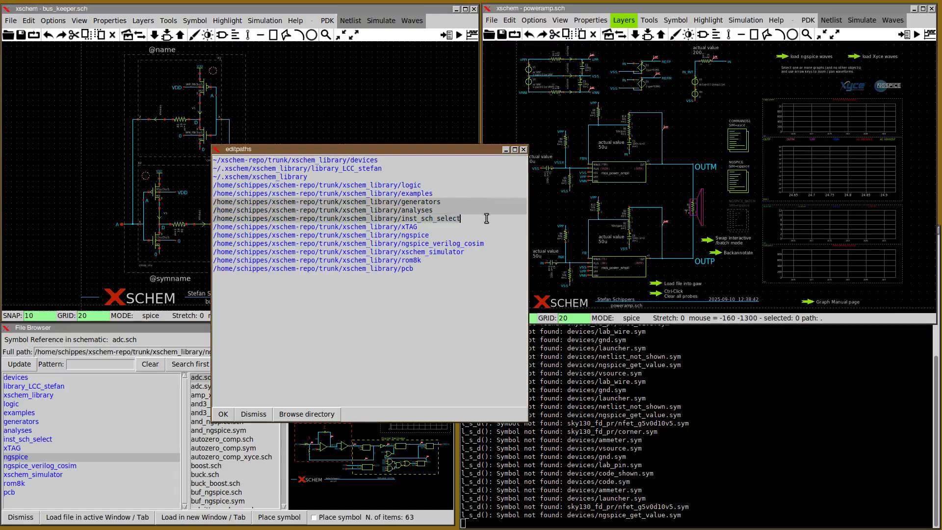
{"action": "key", "text": "Delete"}
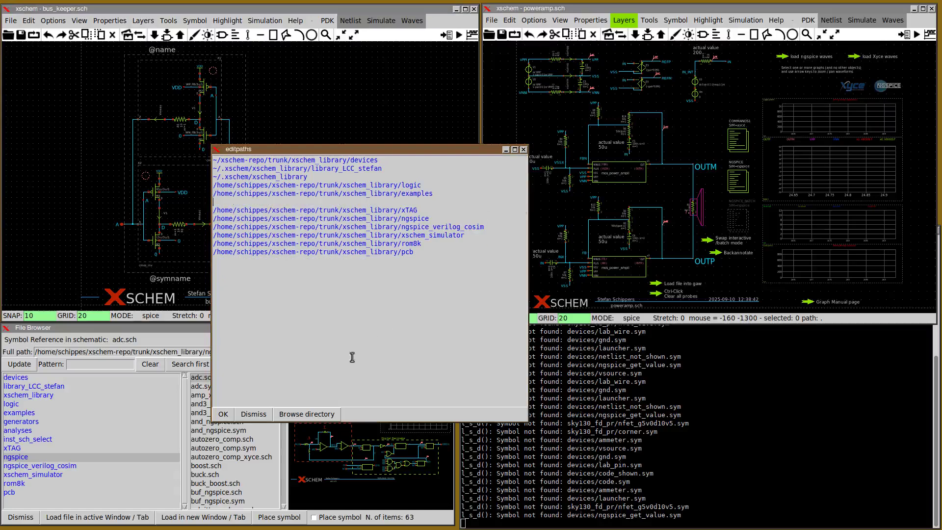
{"action": "left_click", "coordinate": [223, 414]}
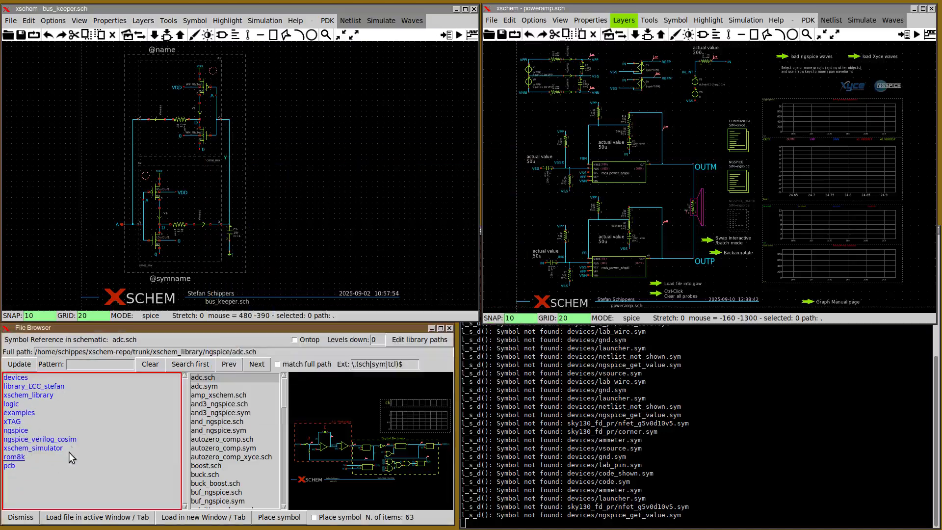
Replace the entire library path list with the copied original list that includes generators, analyses and inst_sch_select
{"action": "left_click", "coordinate": [408, 342]}
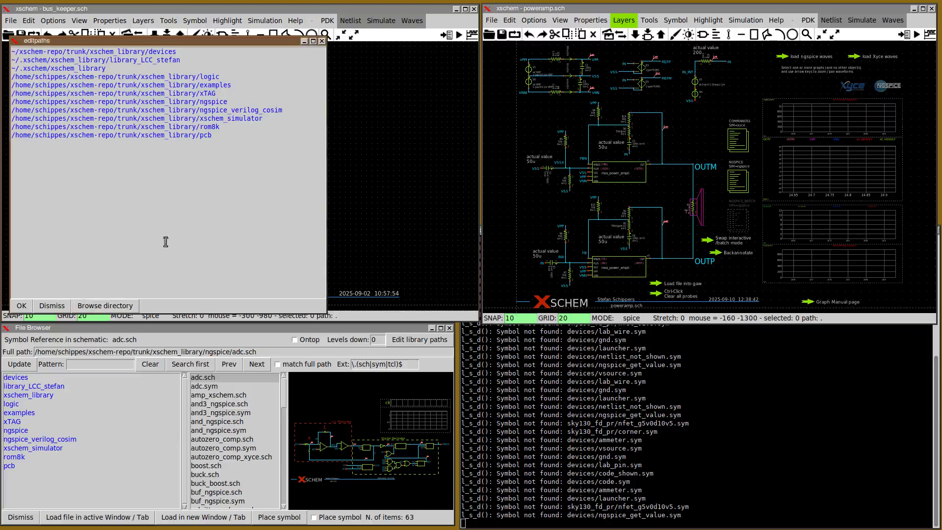
{"action": "left_click_drag", "start_coordinate": [217, 154], "coordinate": [4, 50]}
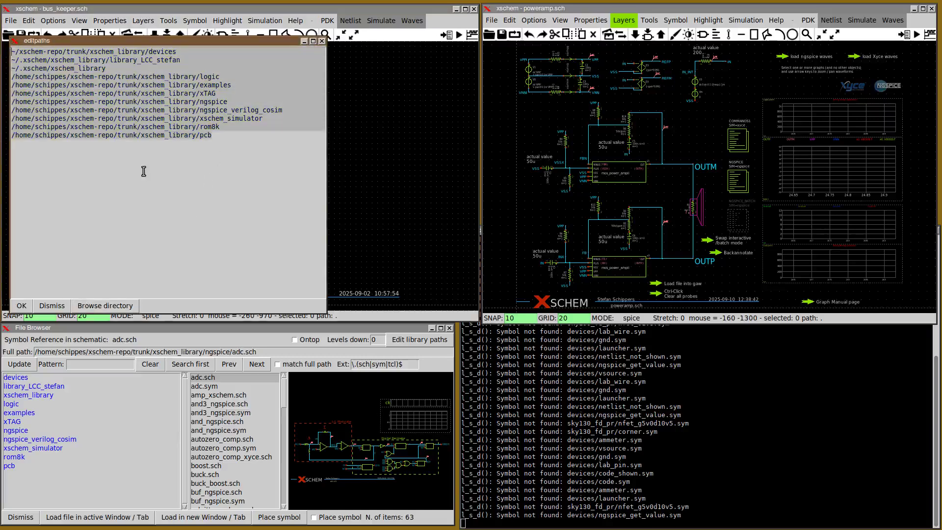
{"action": "key", "text": "Delete"}
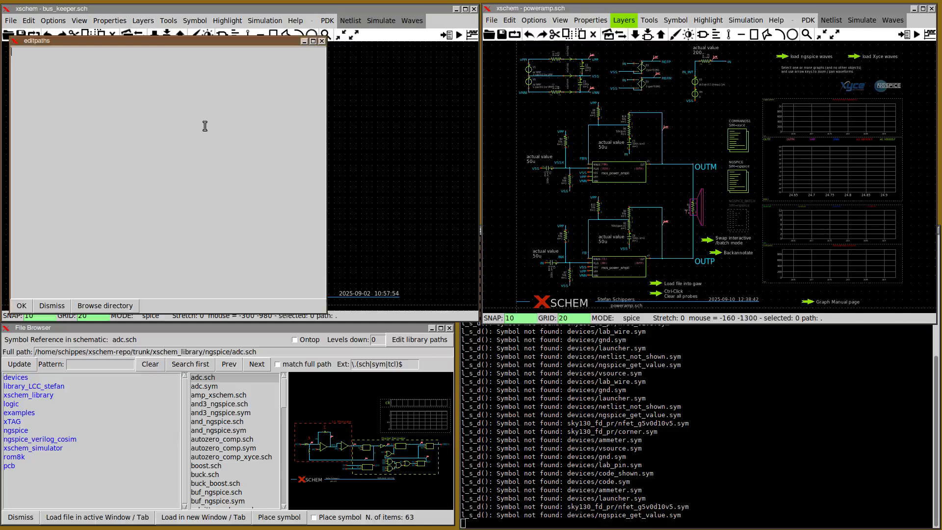
{"action": "key", "text": "ctrl+v"}
{"action": "left_click", "coordinate": [21, 305]}
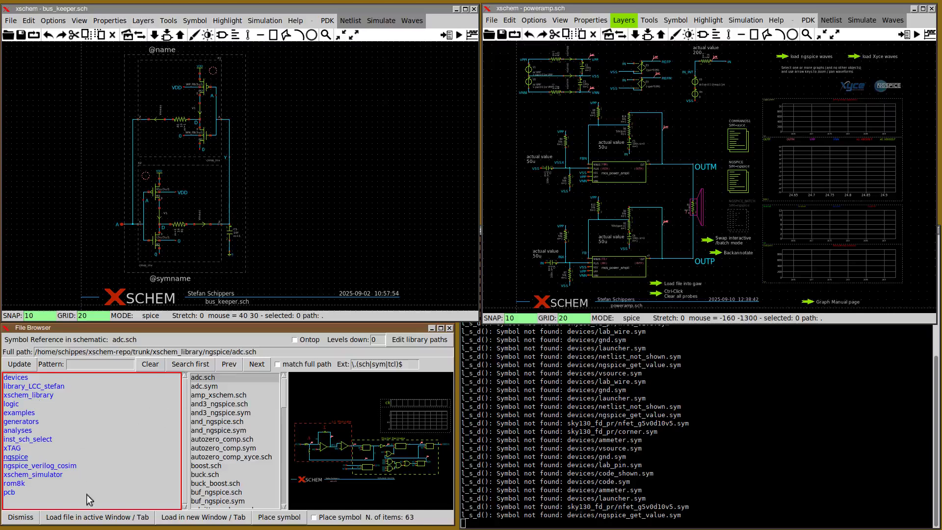
Set the file browser's directory depth to 1 level down
{"action": "left_click", "coordinate": [379, 340]}
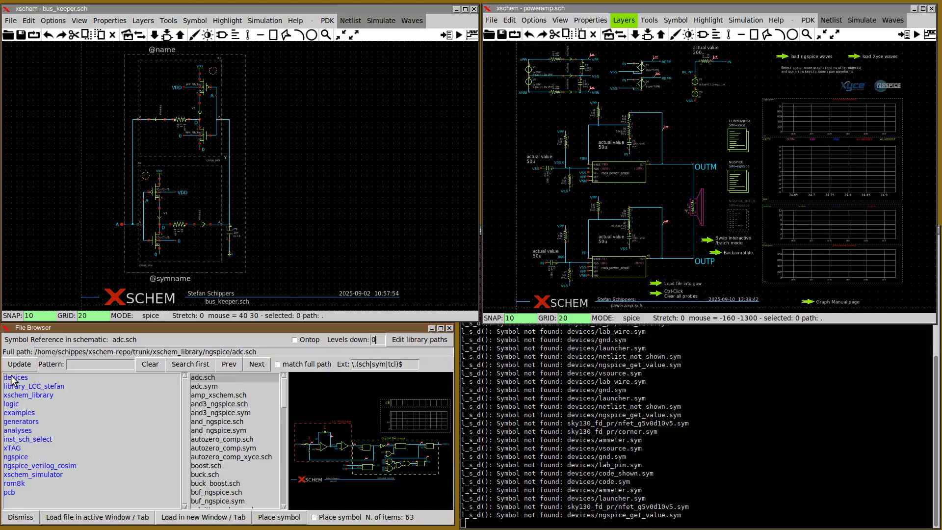
{"action": "key", "text": "BackSpace"}
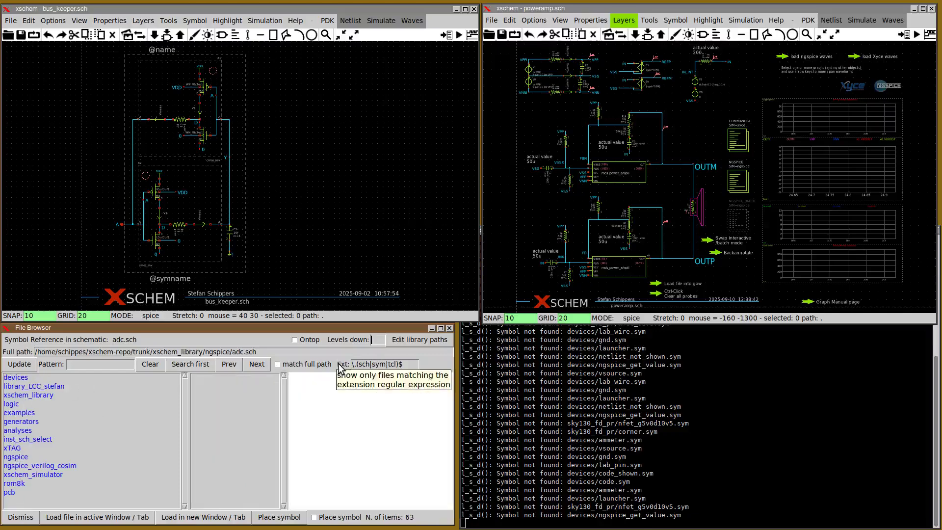
{"action": "type", "text": "1"}
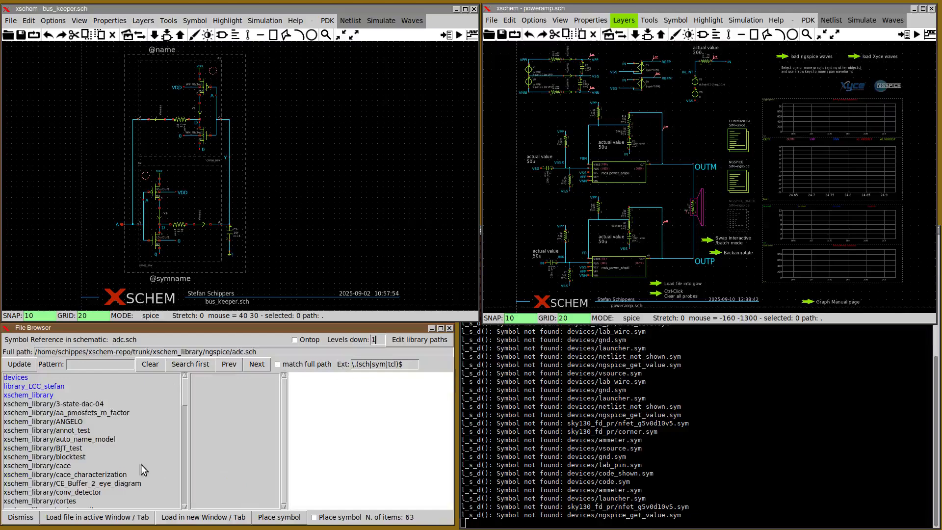
Browse the xschem_library directory and its auto_name_model, BJT_test and cace_characterization subdirectories
{"action": "left_click", "coordinate": [41, 396]}
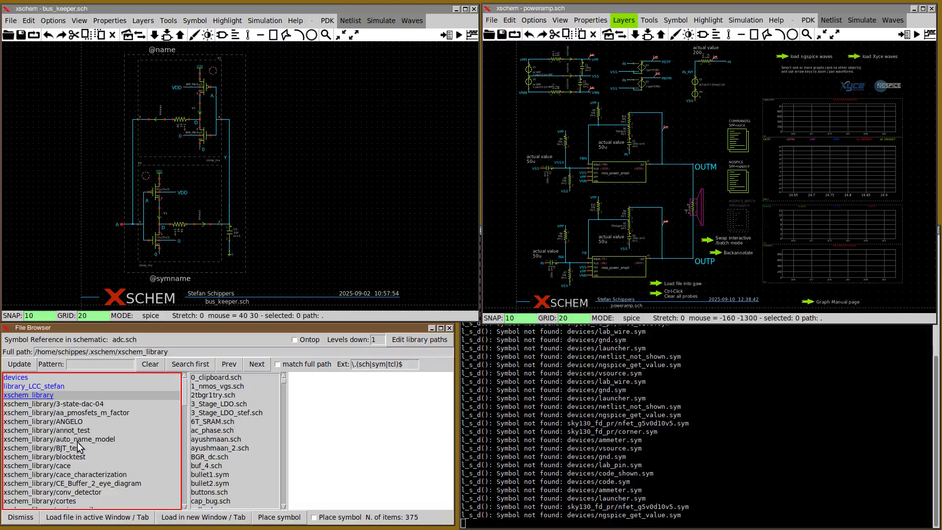
{"action": "left_click", "coordinate": [81, 439]}
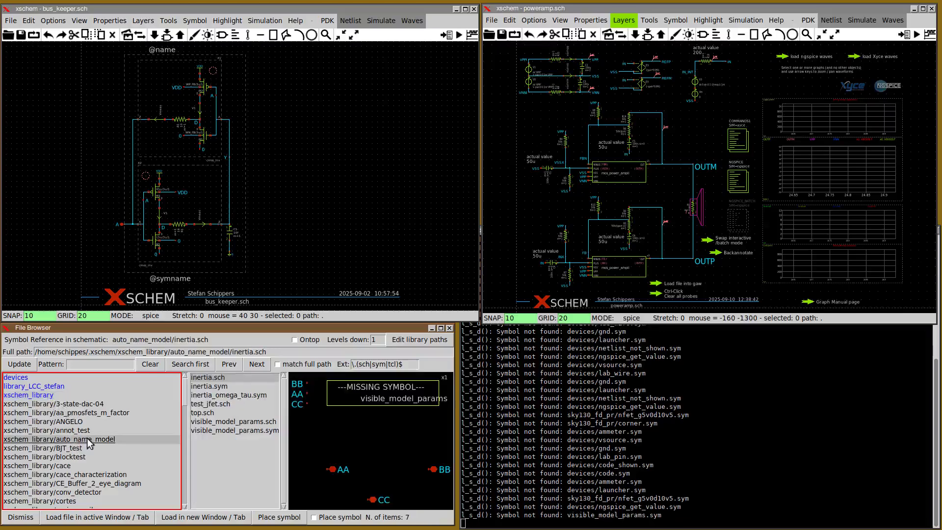
{"action": "left_click", "coordinate": [158, 448]}
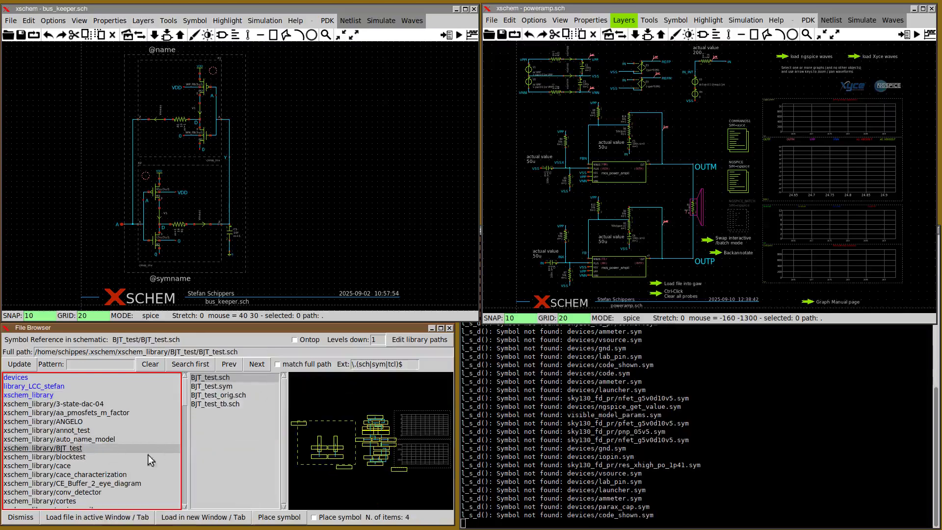
{"action": "left_click", "coordinate": [71, 475]}
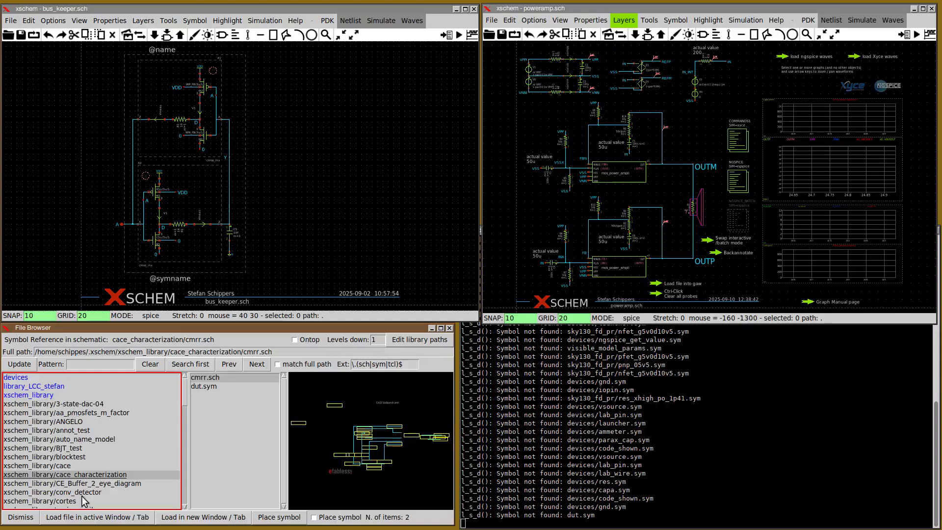
Preview inertia.sym from xschem_library/auto_name_model and compare its symbol reference with the configured library paths
{"action": "left_click", "coordinate": [81, 441]}
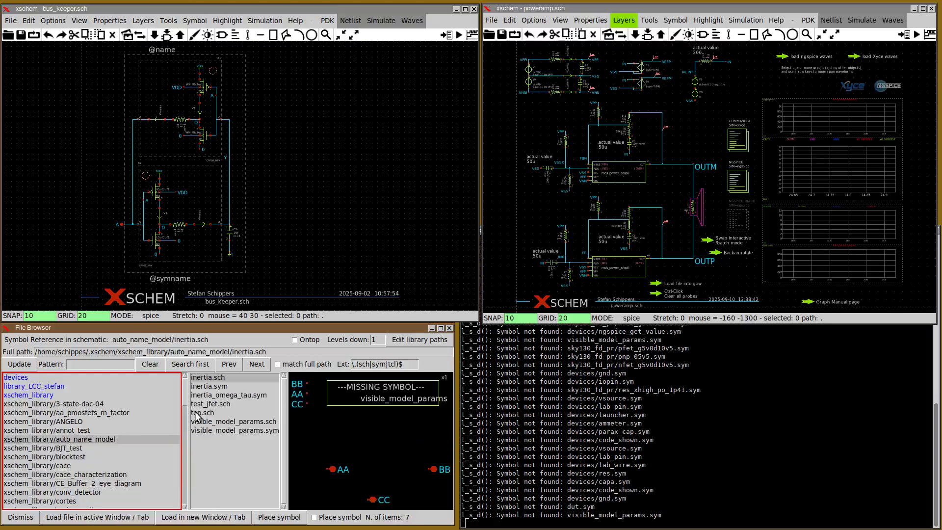
{"action": "left_click", "coordinate": [203, 388]}
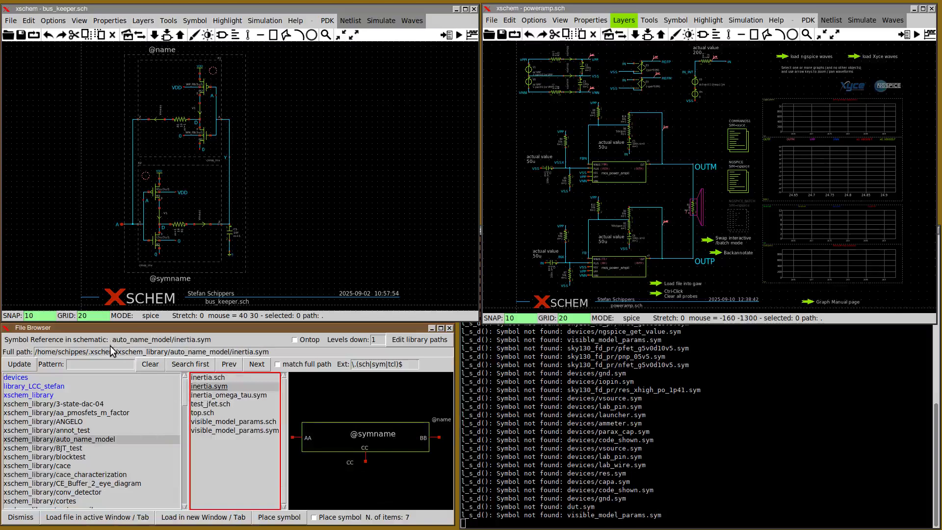
{"action": "mouse_move", "coordinate": [117, 340]}
{"action": "left_click_drag", "start_coordinate": [116, 340], "coordinate": [212, 339]}
{"action": "left_click", "coordinate": [220, 339]}
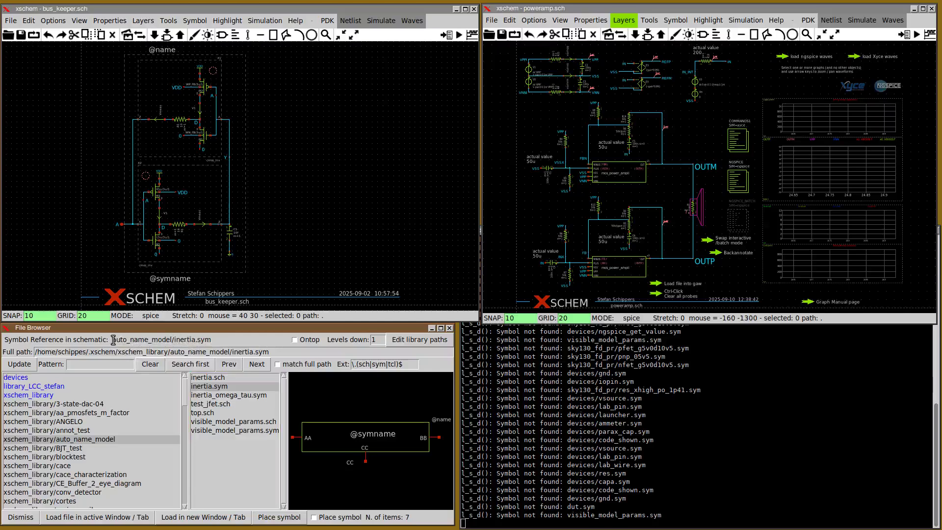
{"action": "mouse_move", "coordinate": [113, 339]}
{"action": "left_click_drag", "start_coordinate": [114, 340], "coordinate": [217, 339]}
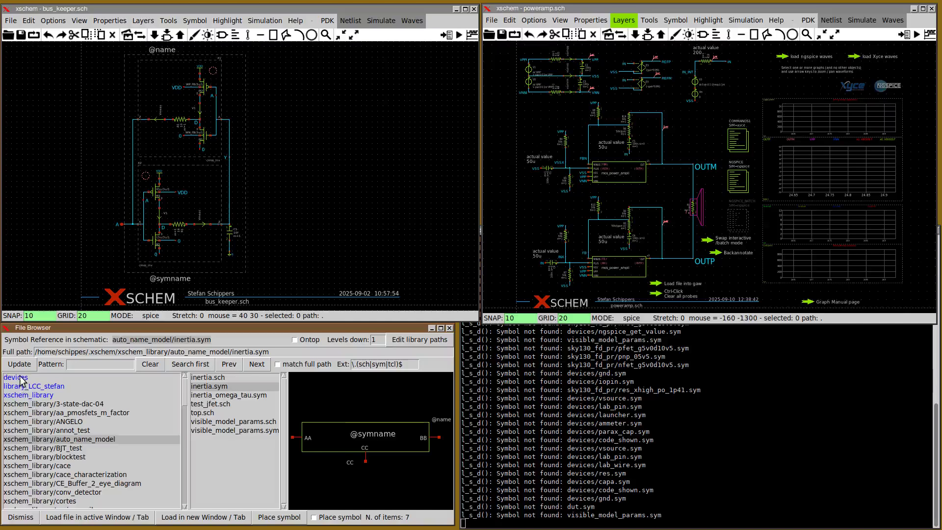
{"action": "left_click", "coordinate": [417, 339]}
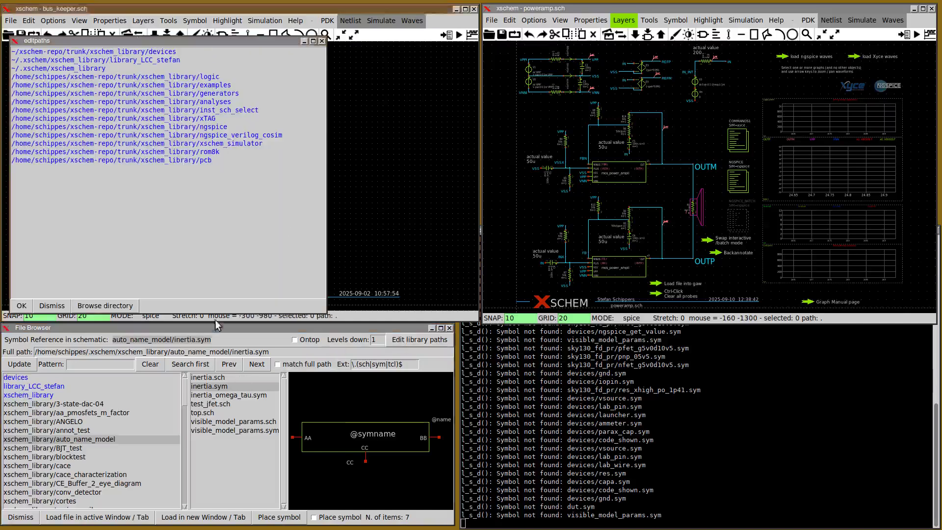
{"action": "left_click", "coordinate": [52, 306]}
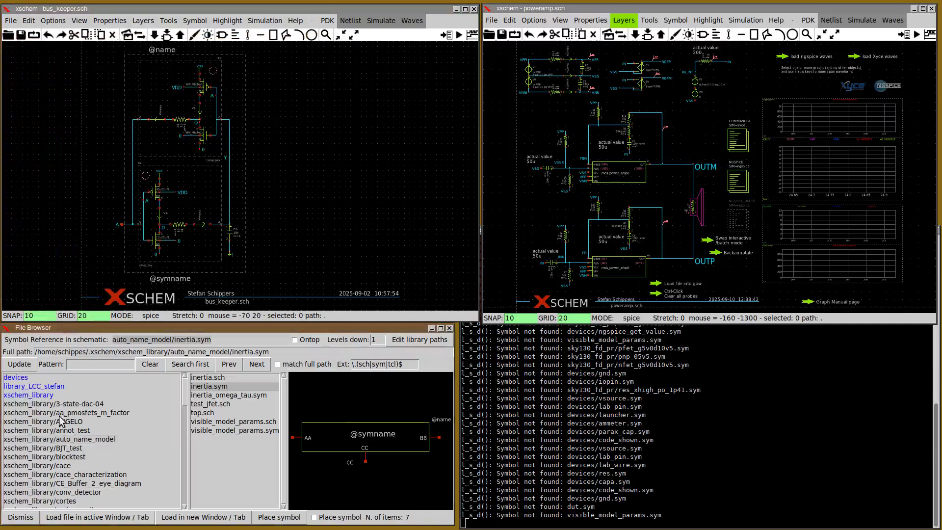
Look through the rest of the expanded directory list and set the directory depth back to 0 levels down
{"action": "left_click_drag", "start_coordinate": [184, 394], "coordinate": [152, 507]}
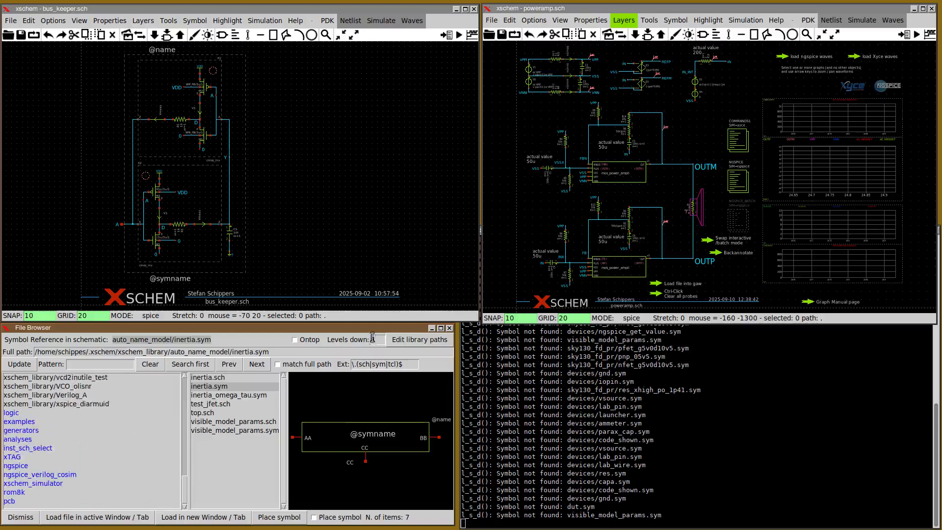
{"action": "key", "text": "BackSpace"}
{"action": "type", "text": "0"}
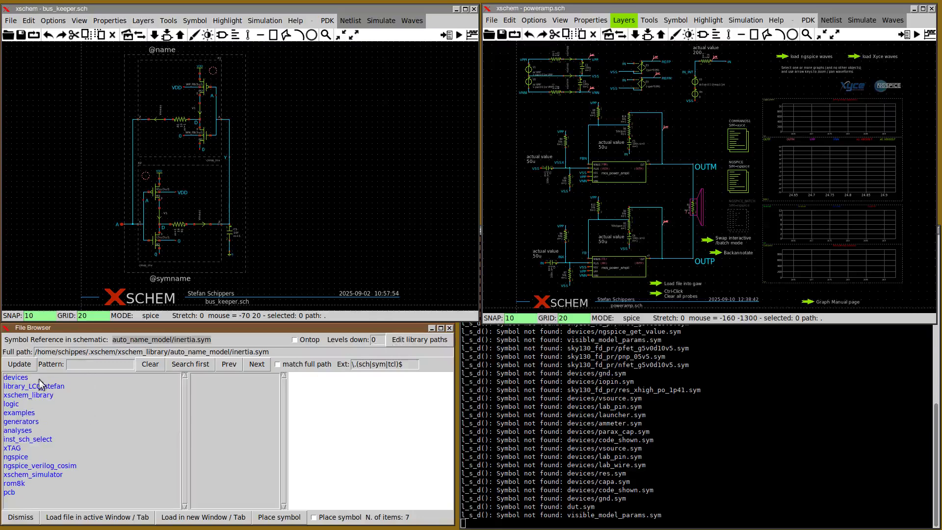
Compare the full path and symbol reference of inertia.sym with the entries in the library path list, leaving the list unedited
{"action": "left_click", "coordinate": [412, 345]}
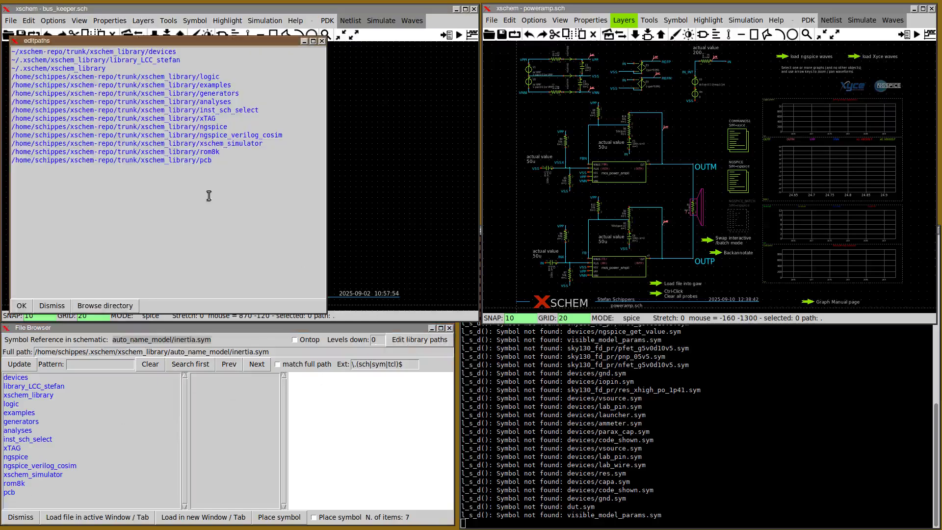
{"action": "left_click", "coordinate": [52, 305]}
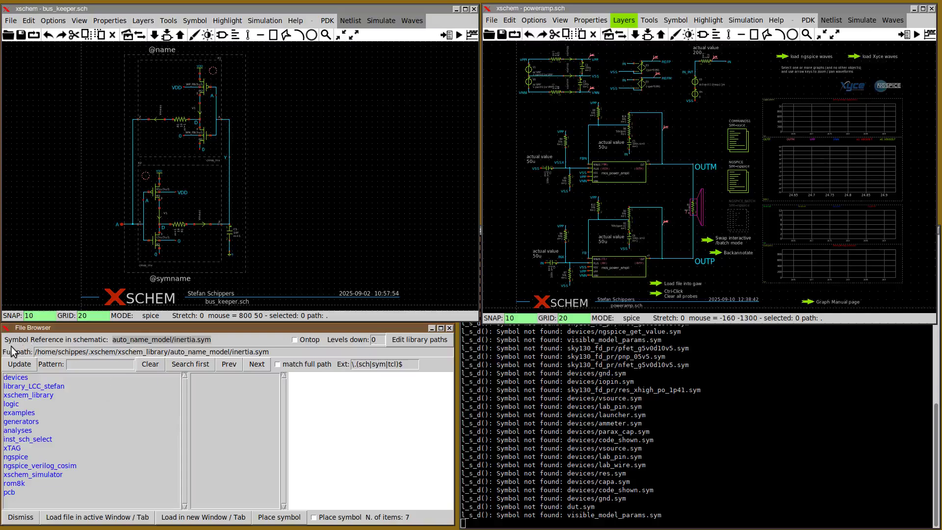
{"action": "left_click_drag", "start_coordinate": [290, 353], "coordinate": [30, 353]}
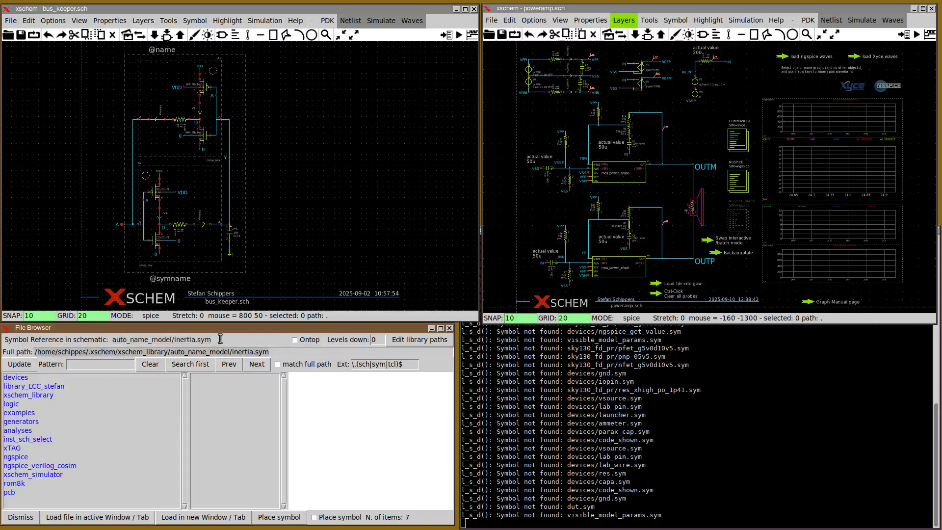
{"action": "mouse_move", "coordinate": [117, 341]}
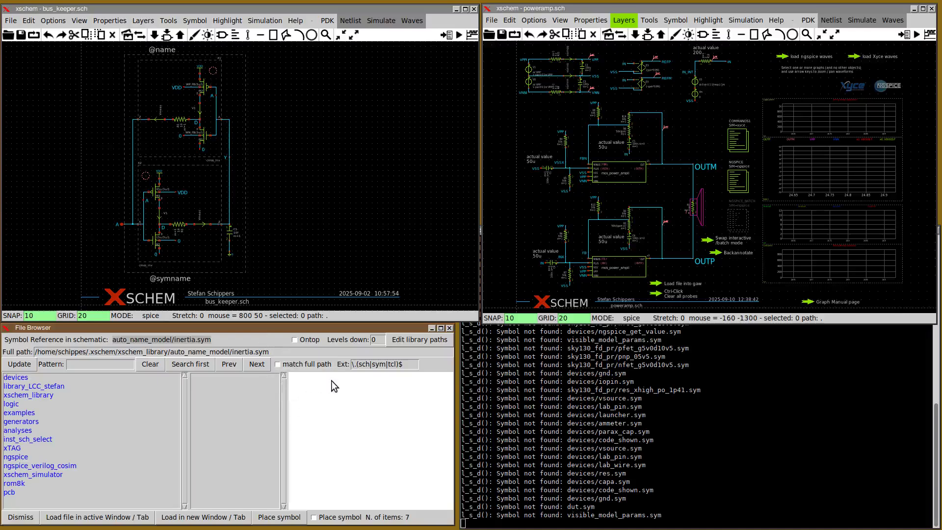
{"action": "left_click", "coordinate": [420, 344]}
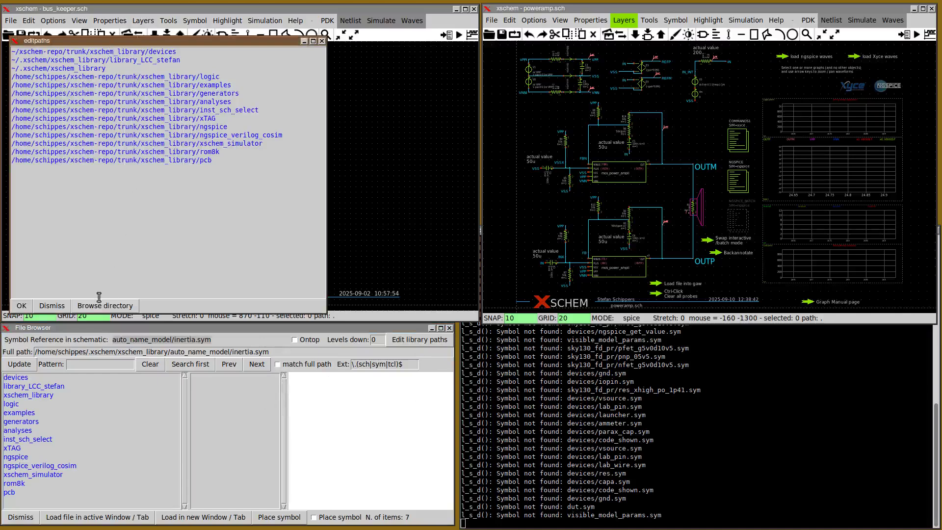
{"action": "left_click", "coordinate": [52, 305]}
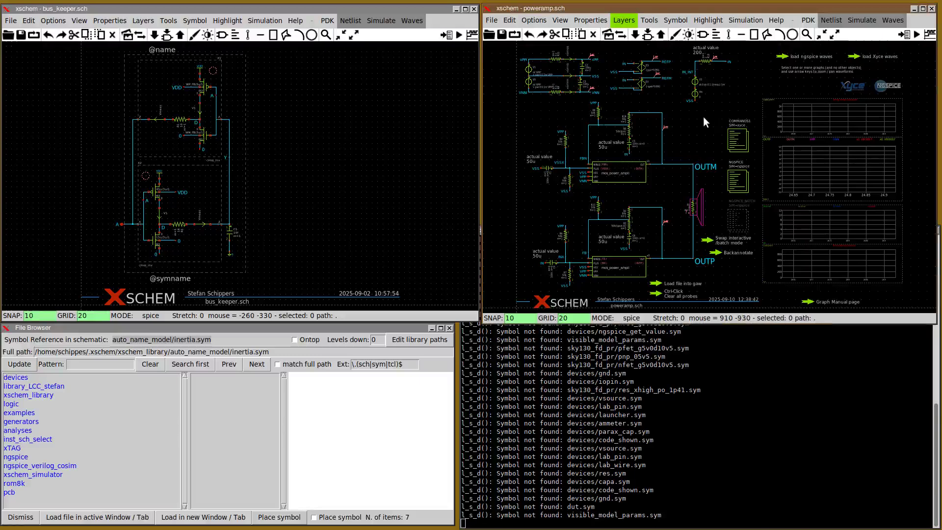
Create a blank schematic in the poweramp.sch window and switch its PDK to SKY130
{"action": "key", "text": "ctrl+n"}
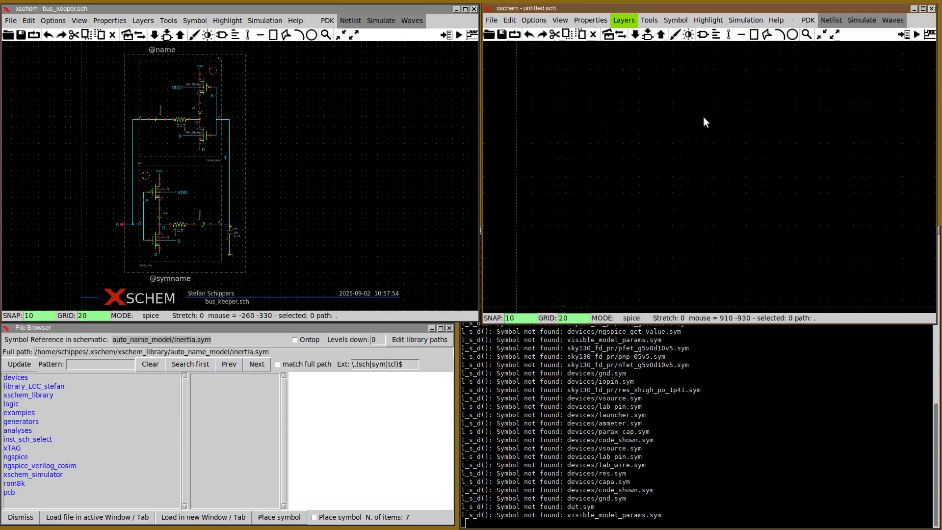
{"action": "left_click", "coordinate": [808, 20]}
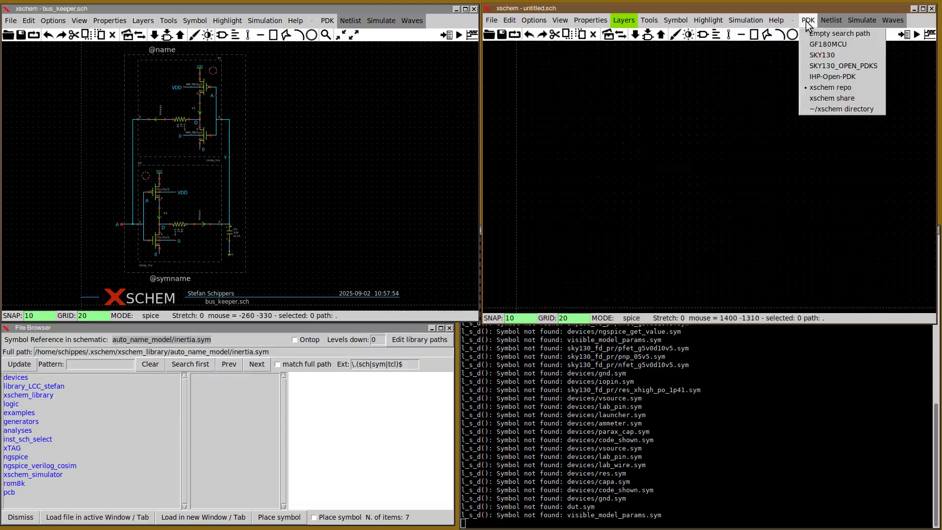
{"action": "left_click", "coordinate": [816, 55]}
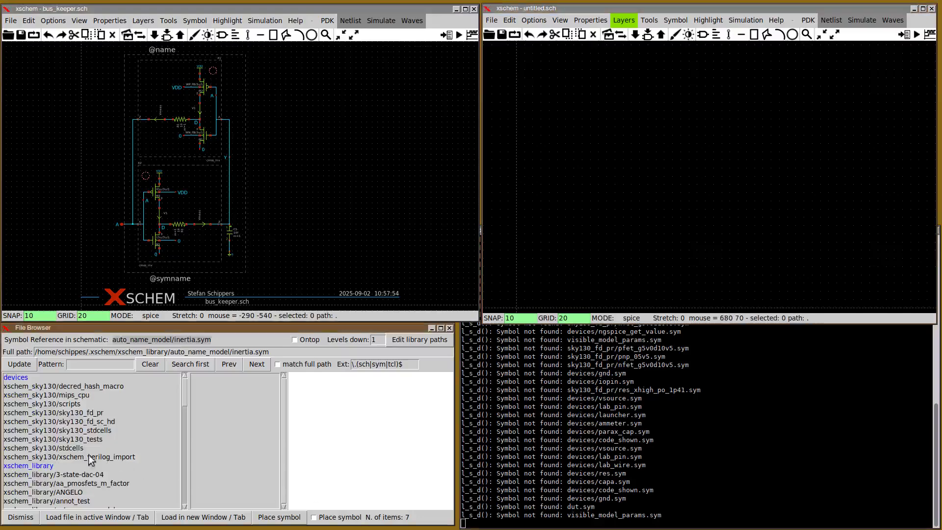
Load top.sch from the xschem_sky130/sky130_tests directory into the blank SKY130 schematic window
{"action": "left_click", "coordinate": [154, 436]}
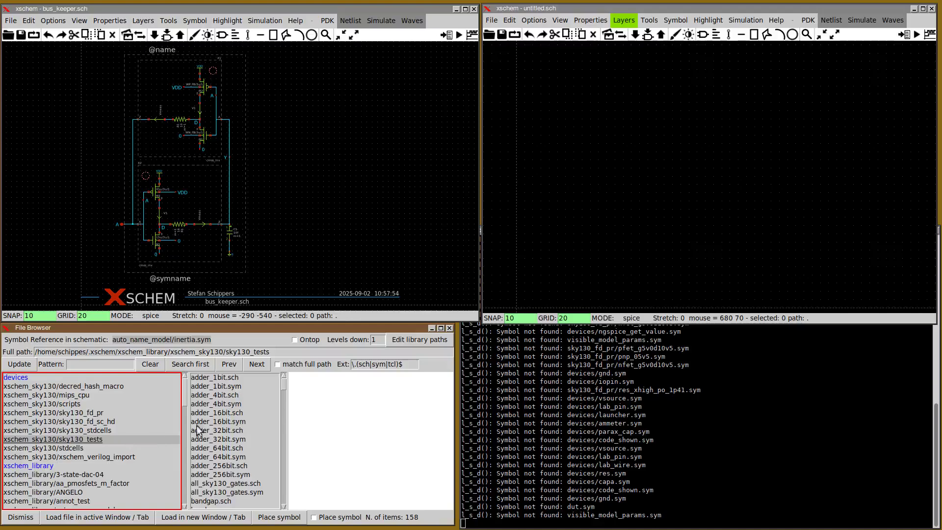
{"action": "left_click_drag", "start_coordinate": [284, 385], "coordinate": [283, 508]}
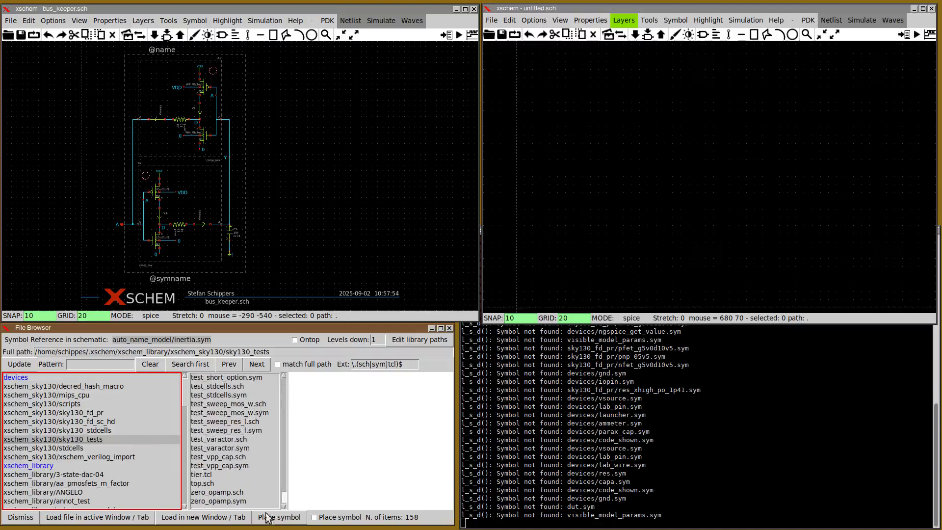
{"action": "double_click", "coordinate": [203, 483]}
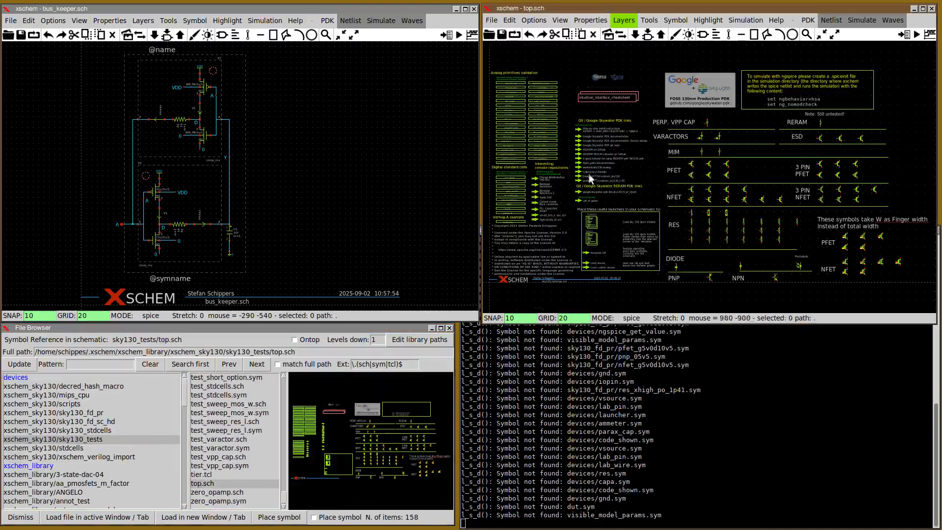
{"action": "scroll", "coordinate": [549, 123], "scroll_direction": "up", "scroll_amount": 3}
{"action": "middle_click_drag", "start_coordinate": [552, 122], "coordinate": [610, 132]}
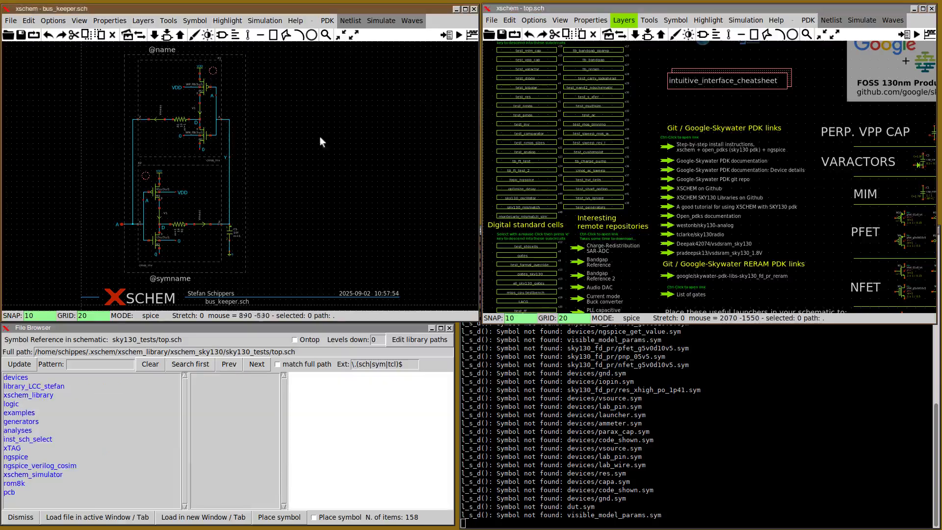
Refresh the directory list, close the file browser and reopen it with the file_chooser command in the xschem terminal
{"action": "left_click", "coordinate": [22, 364]}
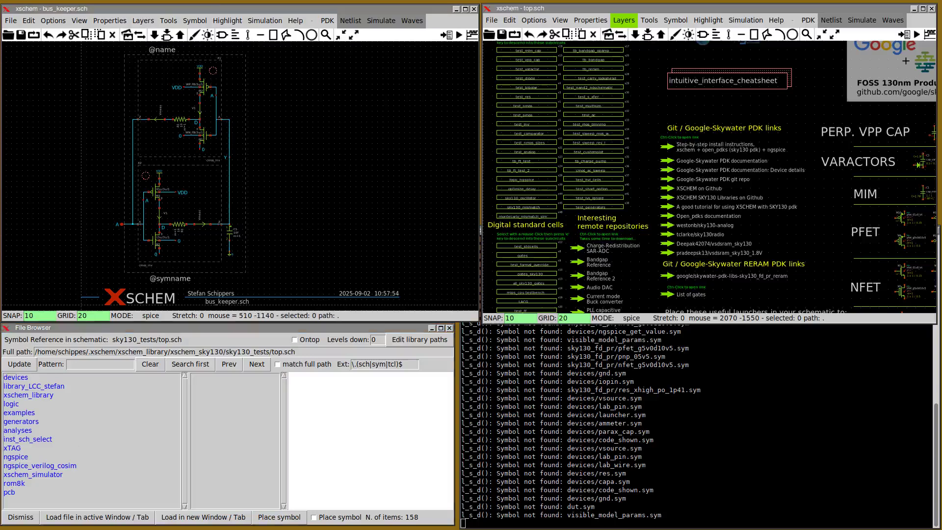
{"action": "mouse_move", "coordinate": [353, 328]}
{"action": "left_mouse_down"}
{"action": "mouse_move", "coordinate": [410, 194]}
{"action": "mouse_move", "coordinate": [380, 218]}
{"action": "mouse_move", "coordinate": [354, 331]}
{"action": "left_mouse_up"}
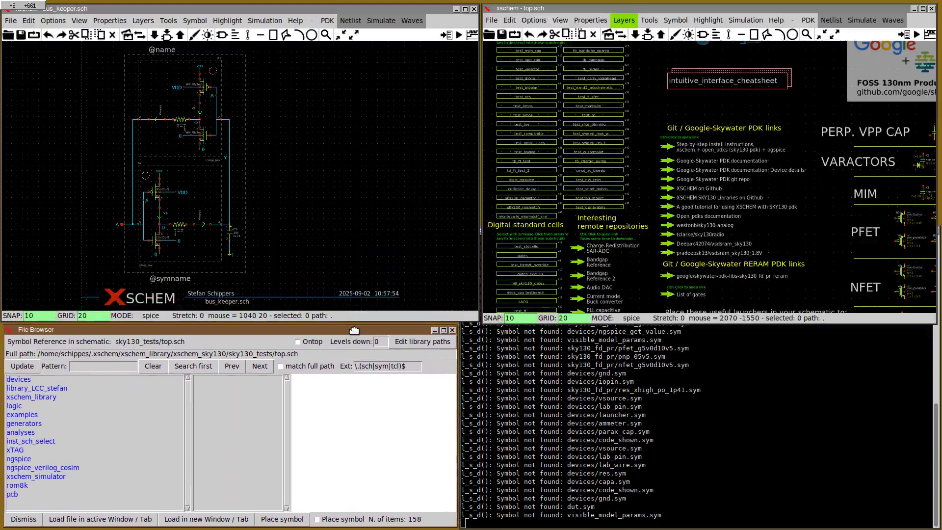
{"action": "left_click", "coordinate": [452, 331]}
{"action": "left_click", "coordinate": [609, 391]}
{"action": "key", "text": "Return"}
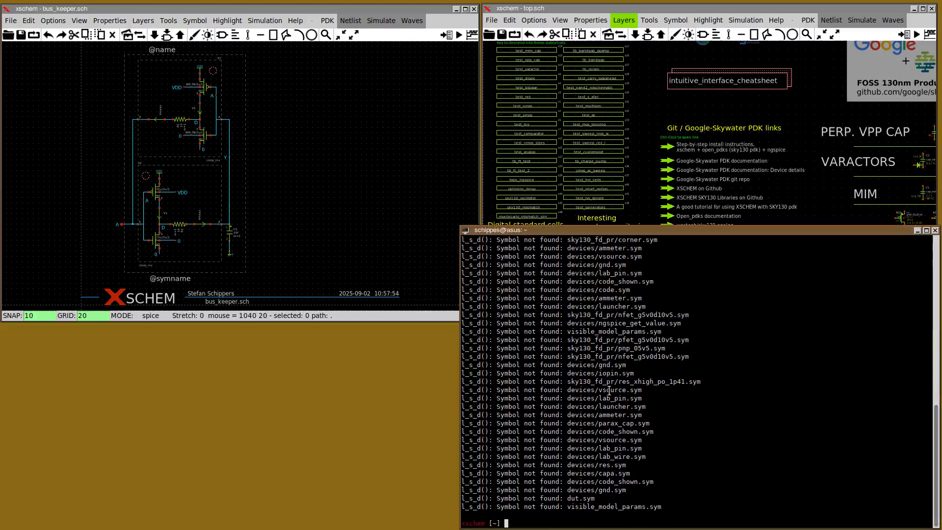
{"action": "type", "text": "file_chooser"}
{"action": "key", "text": "Return"}
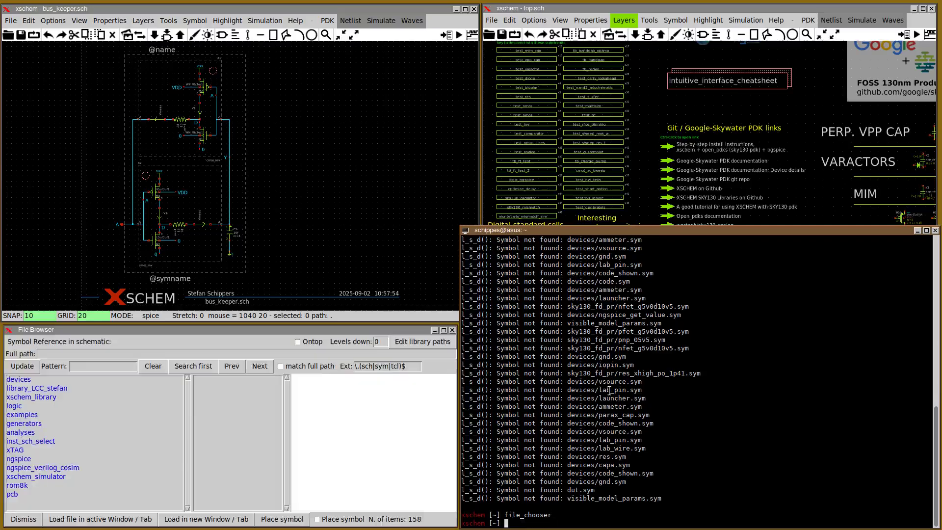
Try the file browser's Ontop option on and off while its window overlaps the bus_keeper.sch window, leaving it disabled
{"action": "left_click", "coordinate": [627, 155]}
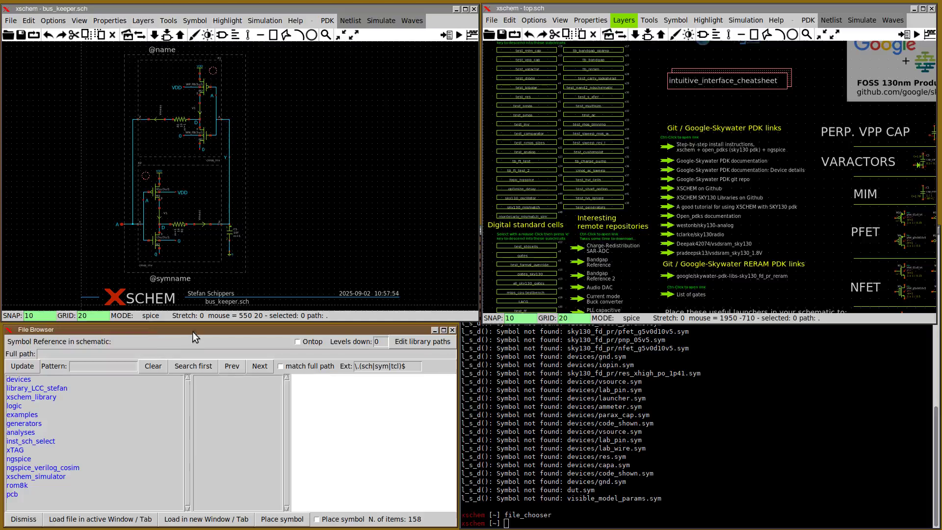
{"action": "left_click_drag", "start_coordinate": [193, 328], "coordinate": [209, 242]}
{"action": "left_click", "coordinate": [294, 154]}
{"action": "left_click", "coordinate": [314, 354]}
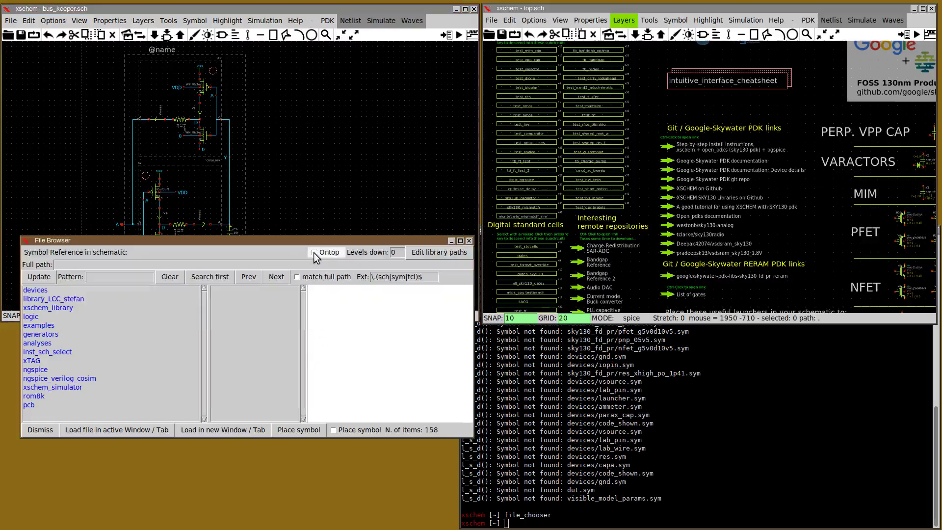
{"action": "left_click", "coordinate": [314, 253]}
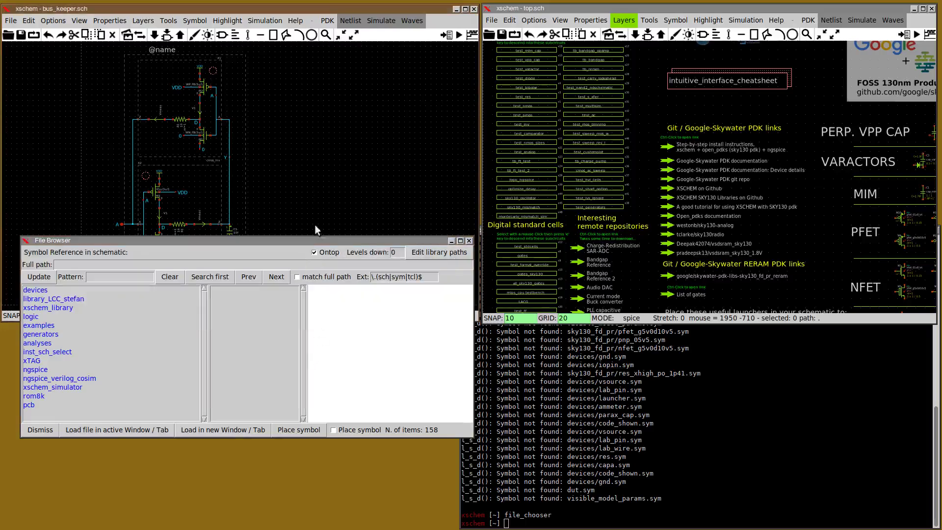
{"action": "left_click", "coordinate": [315, 253]}
{"action": "left_click_drag", "start_coordinate": [316, 241], "coordinate": [303, 260]}
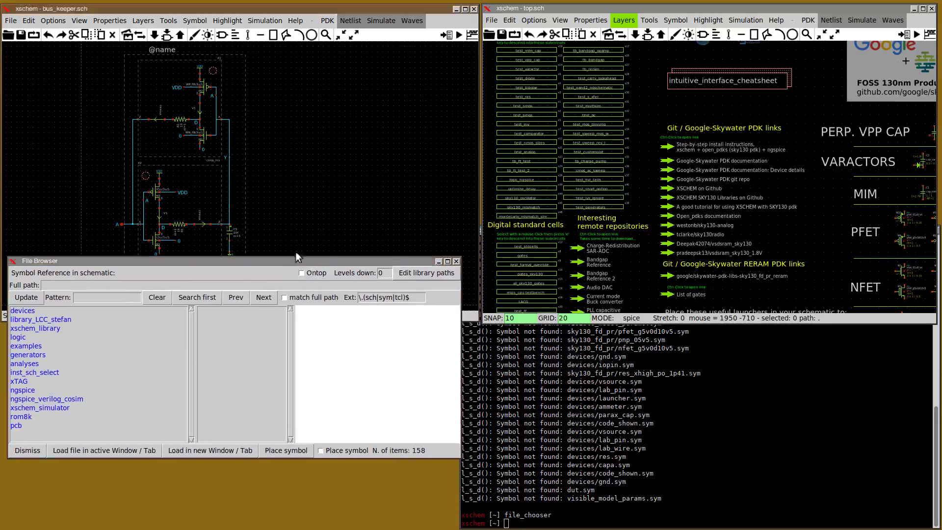
{"action": "left_click", "coordinate": [301, 273]}
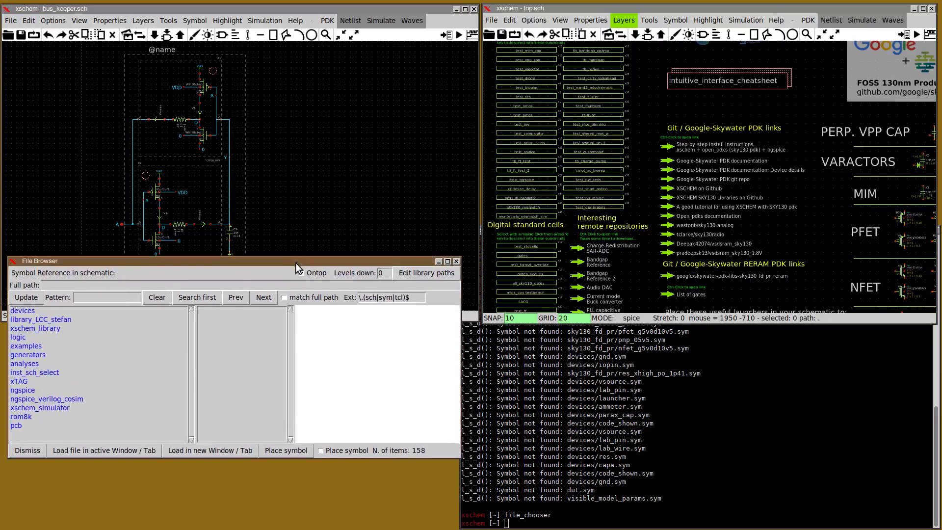
{"action": "left_click", "coordinate": [300, 274]}
{"action": "left_click_drag", "start_coordinate": [302, 260], "coordinate": [296, 327]}
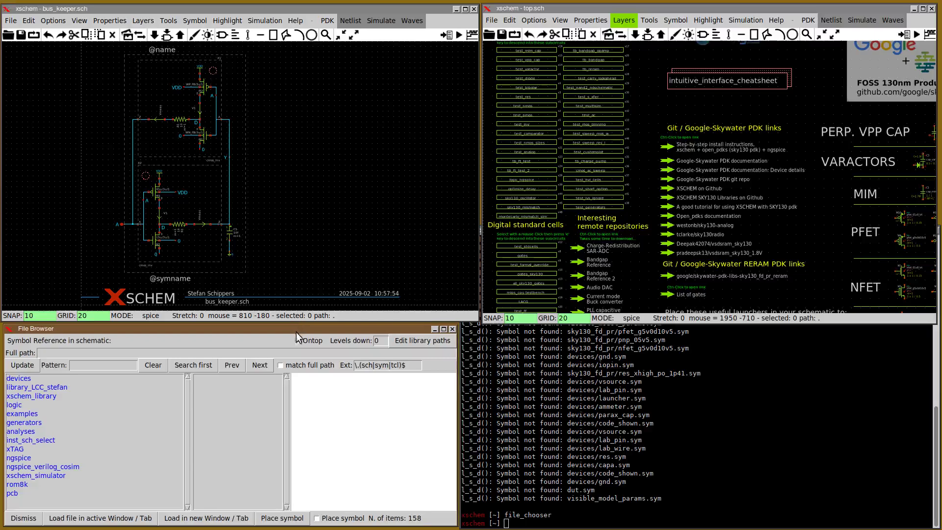
List the files in the devices library and review the configured library paths, dismissing the path list without edits
{"action": "left_click", "coordinate": [26, 378]}
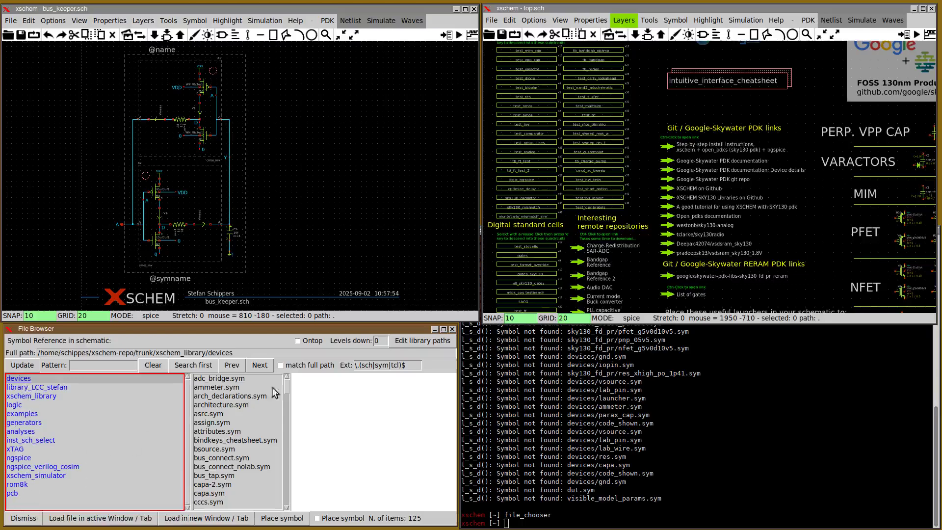
{"action": "left_click", "coordinate": [419, 340]}
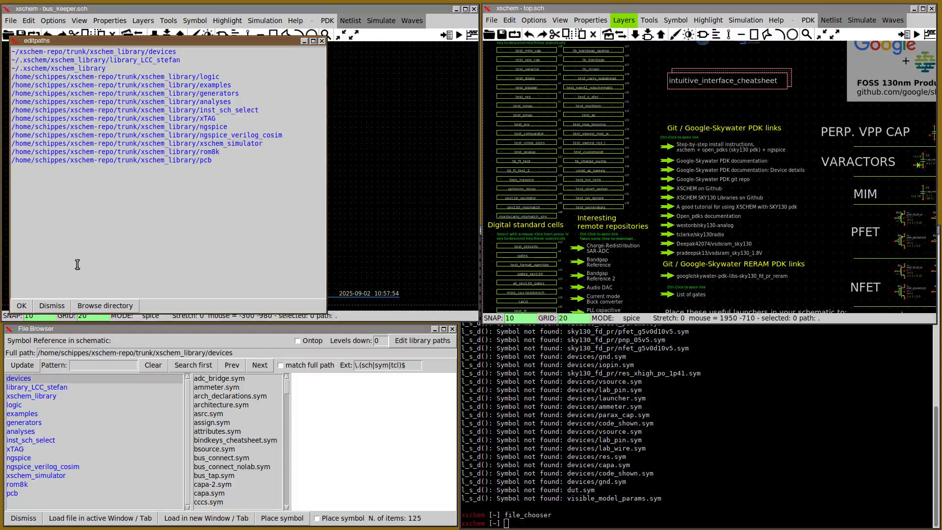
{"action": "left_click", "coordinate": [52, 305]}
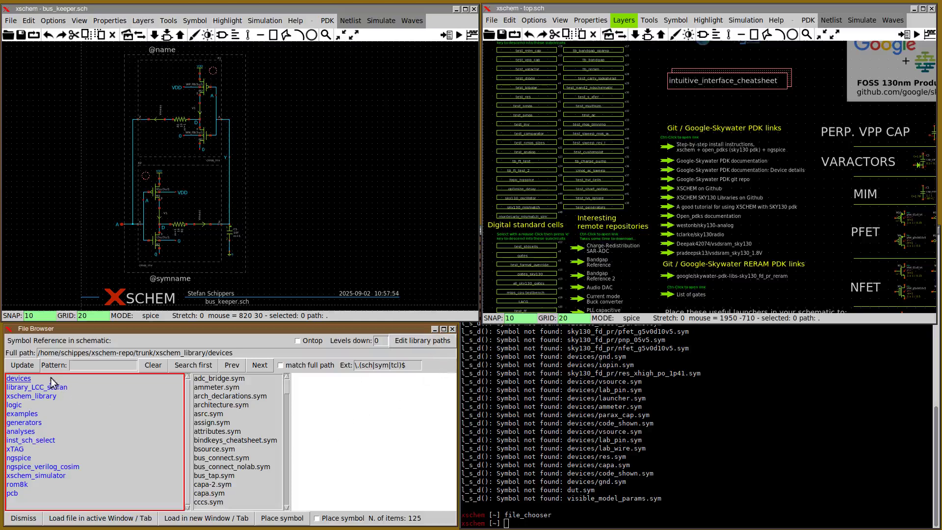
{"action": "left_click", "coordinate": [415, 343]}
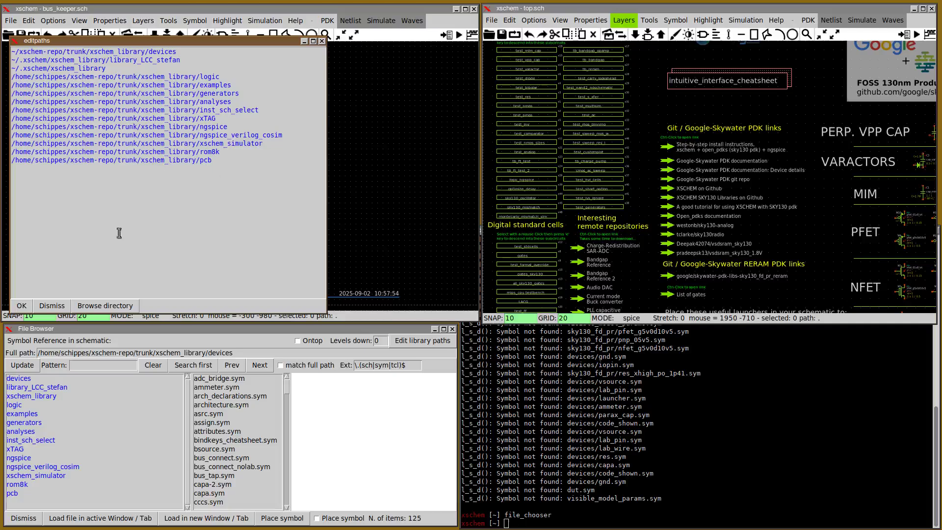
{"action": "left_click", "coordinate": [56, 306]}
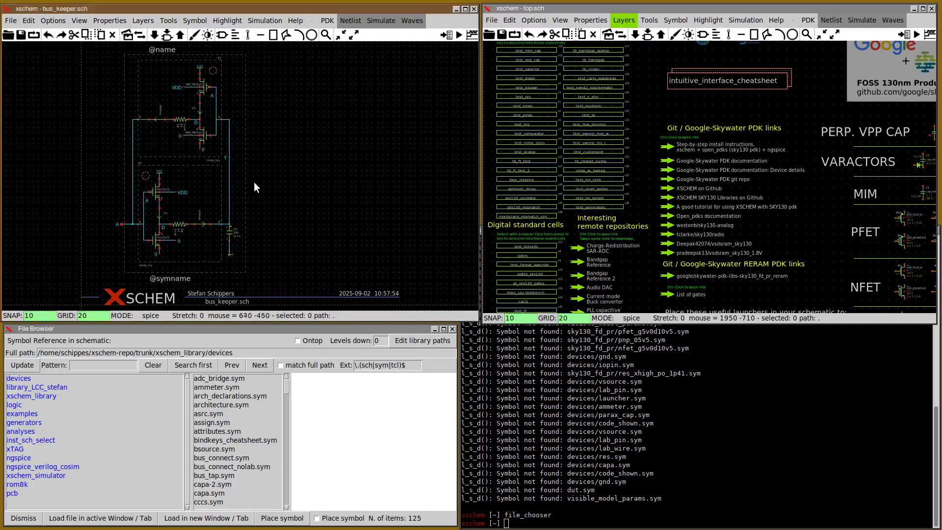